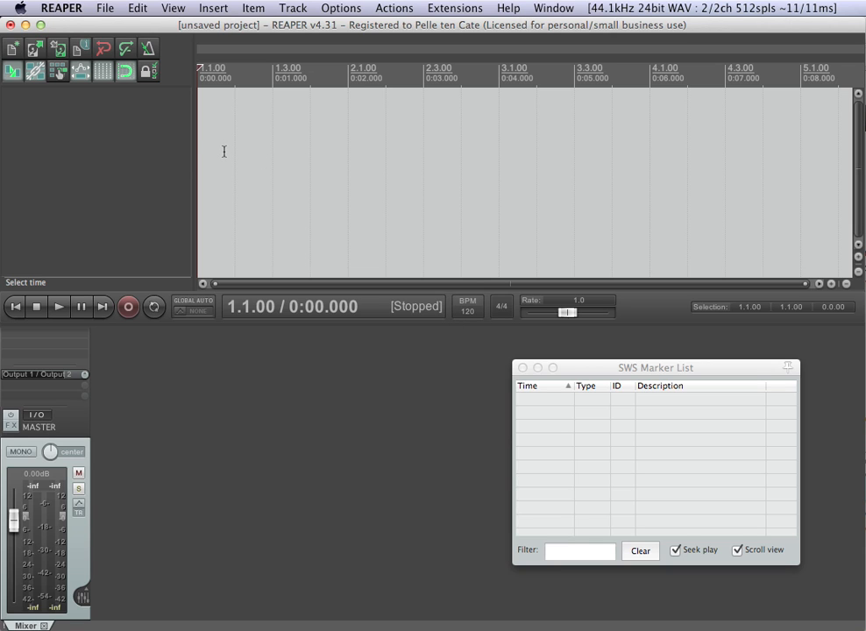
left_click(451, 10)
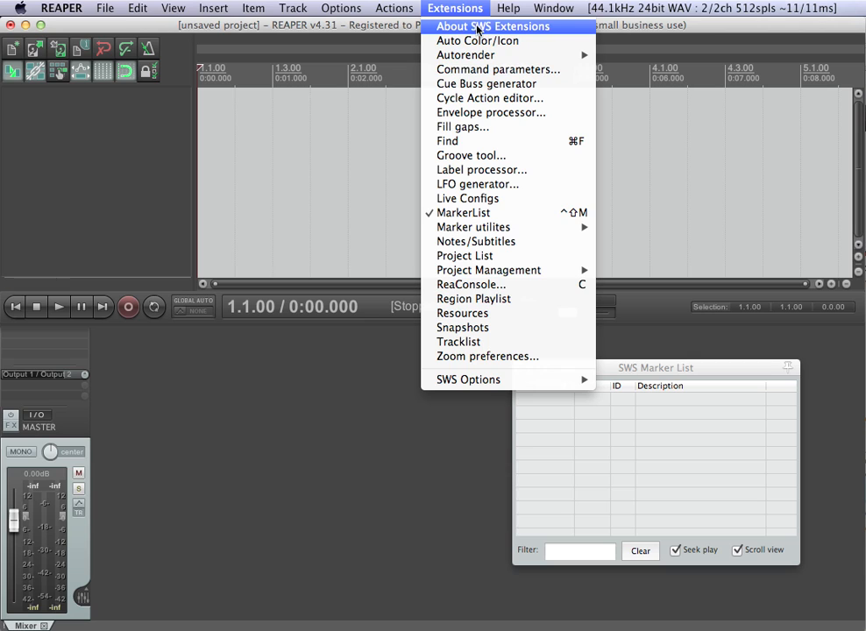
left_click(464, 5)
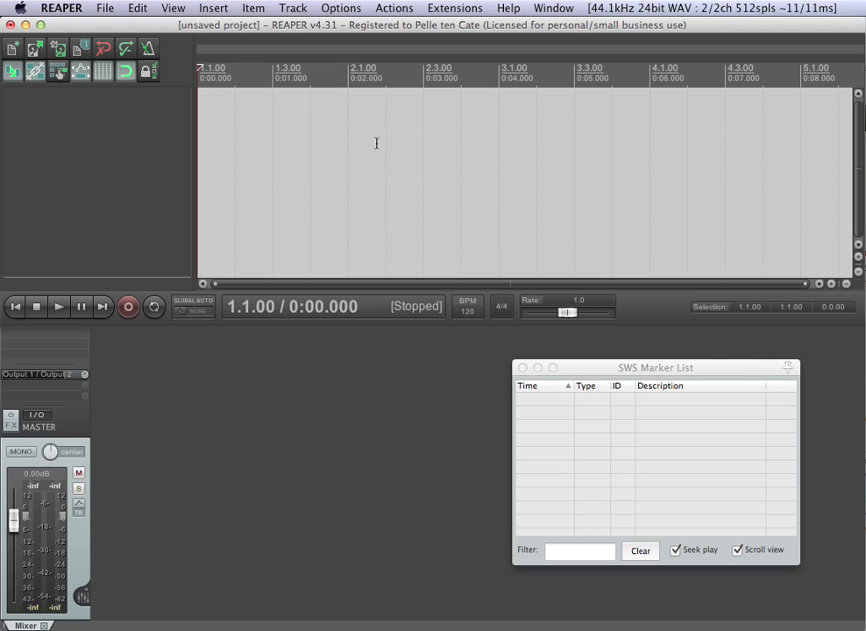
- Open the SOURCE project without saving the current one and enlarge track A in the arrange view
left_click(507, 8)
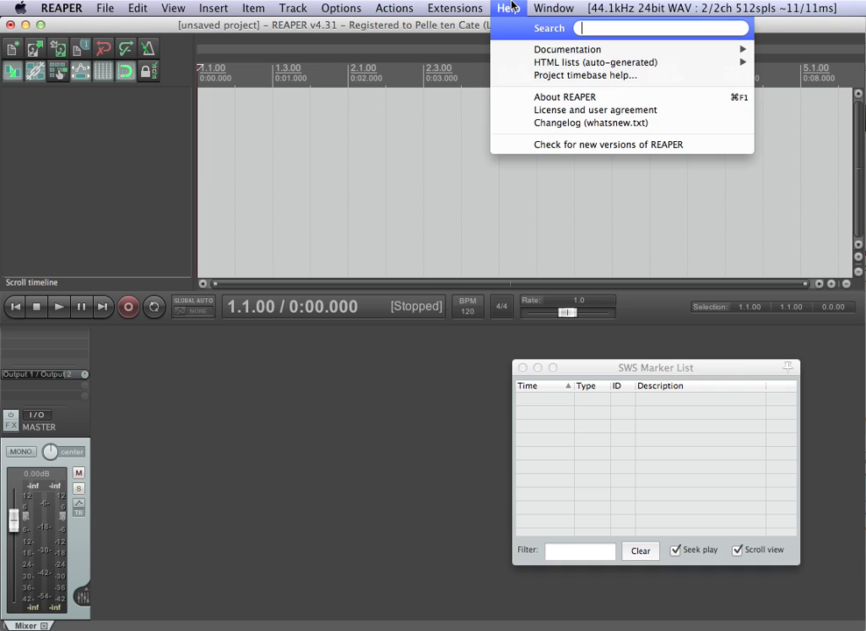
type("sour")
key("Return")
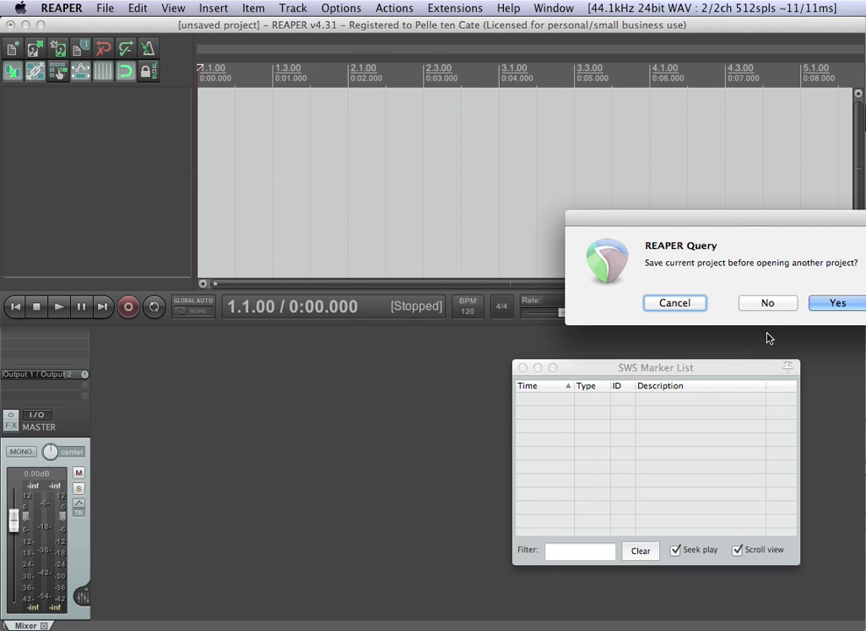
left_click(766, 304)
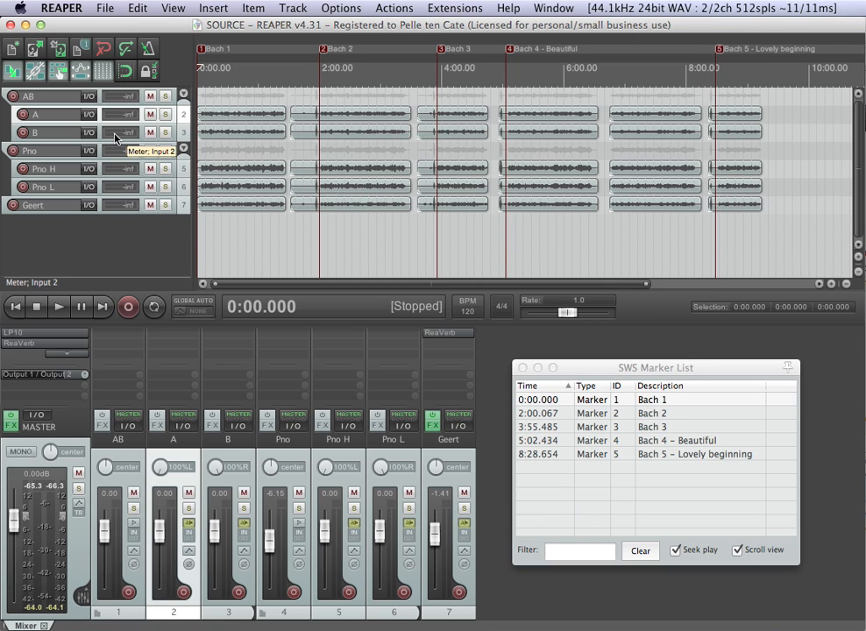
key("grave")
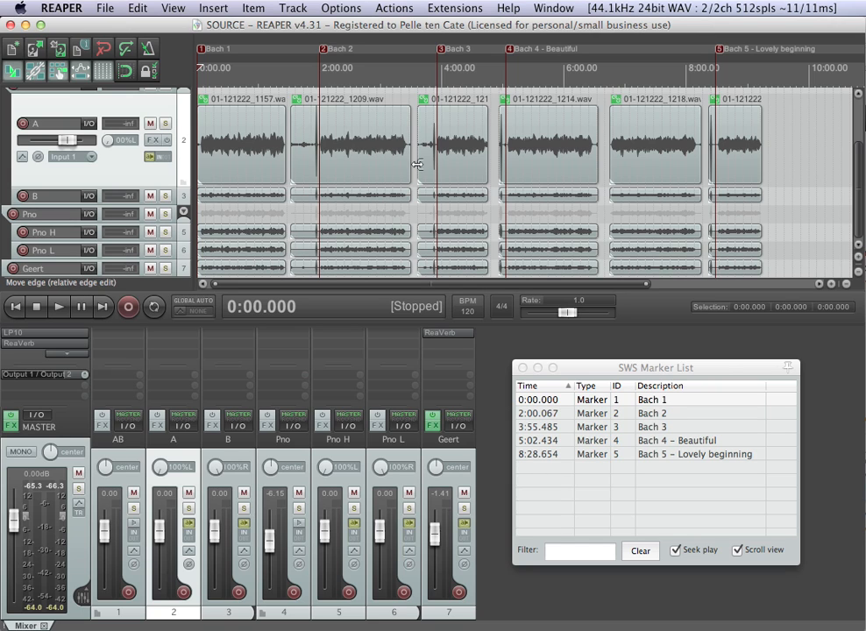
- Examine the command sequence inside the custom action Set up S/D and leave it unedited
key("question")
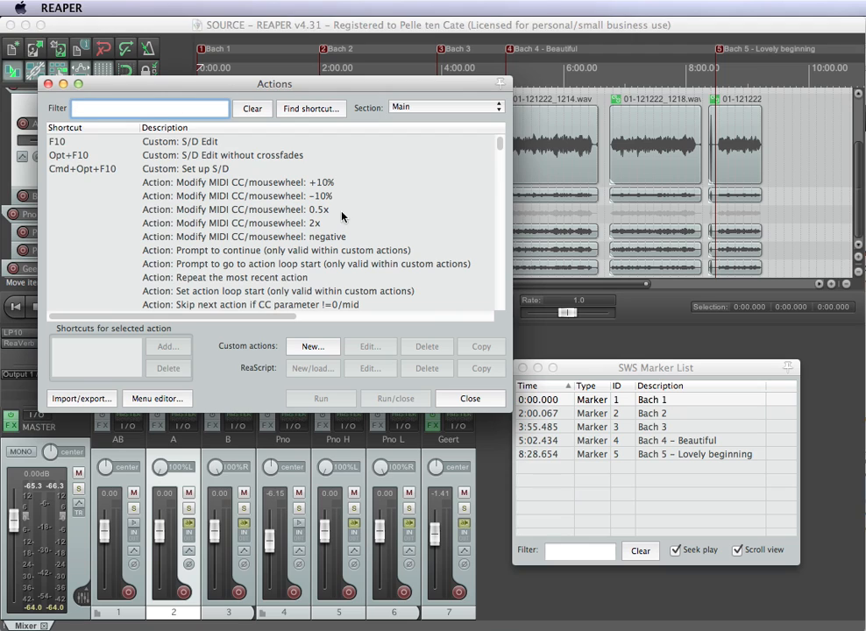
left_click(200, 168)
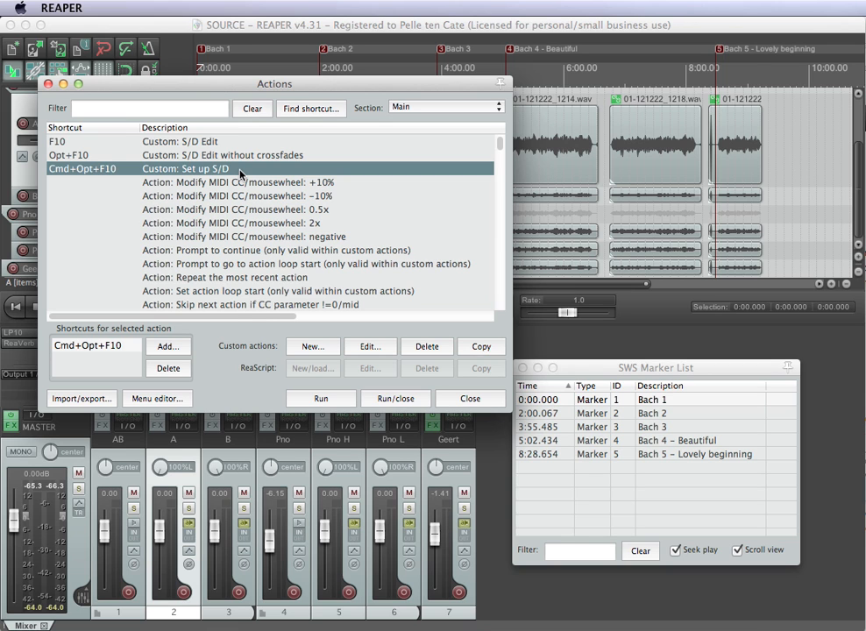
left_click(369, 345)
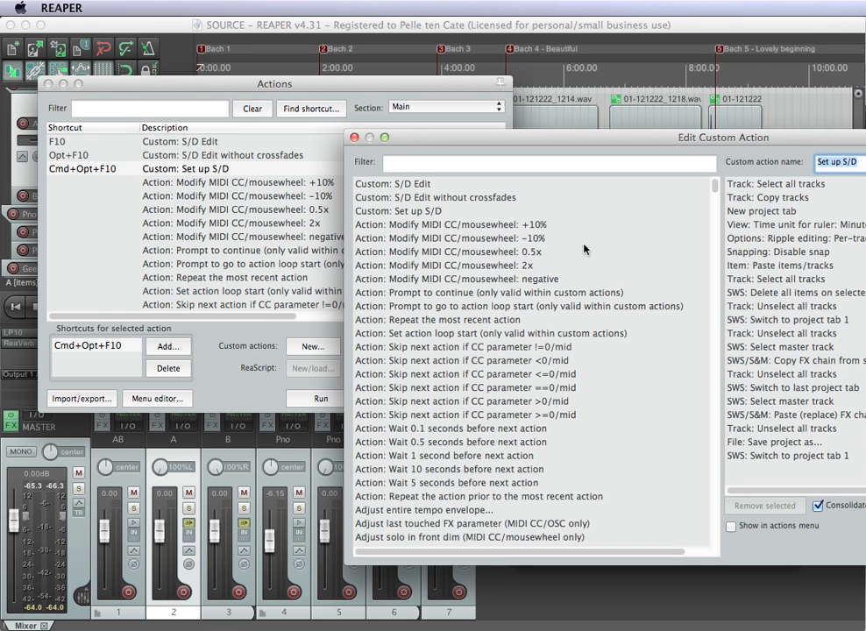
left_click_drag(769, 139, 530, 141)
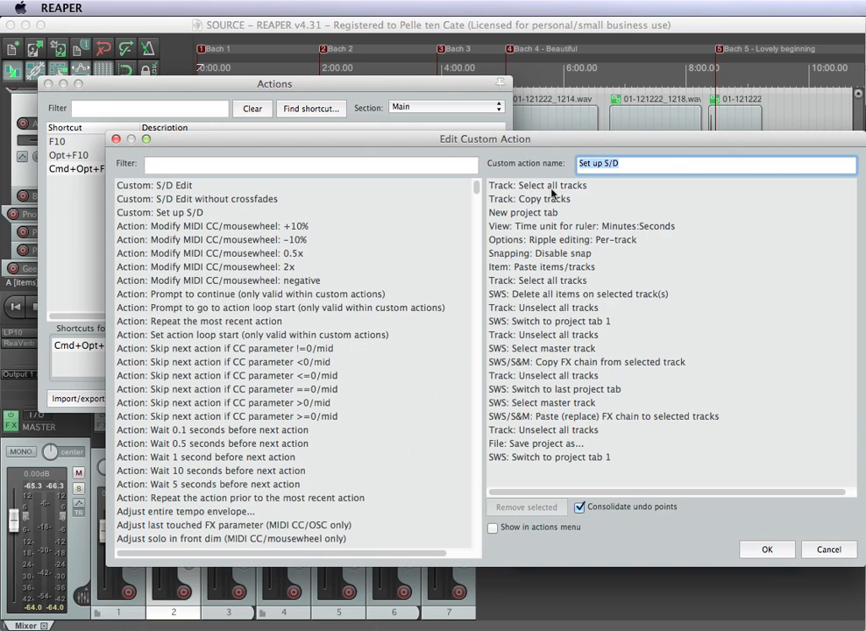
left_click(824, 549)
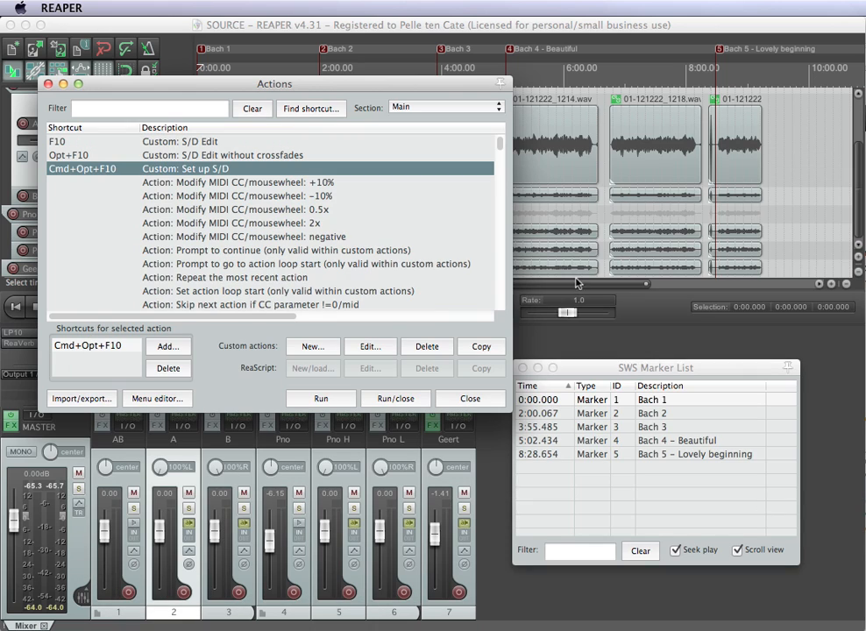
- Check the shortcuts of the custom actions S/D Edit and S/D Edit without crossfades, and close the action list
left_click(202, 142)
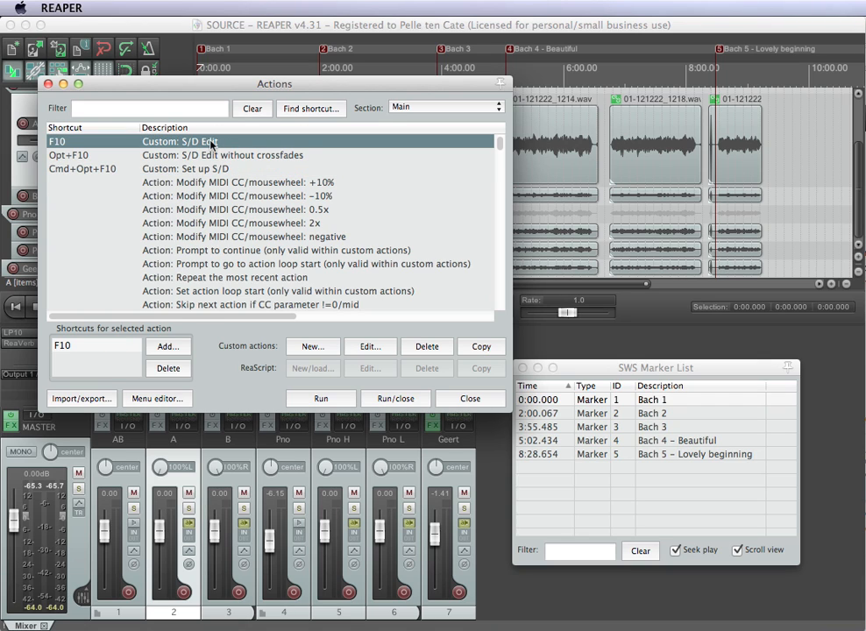
left_click(209, 155)
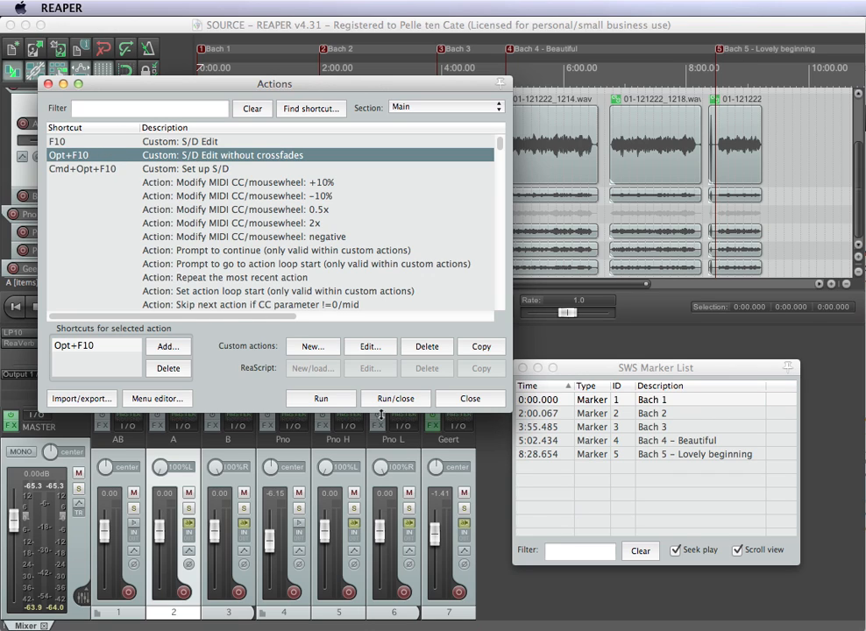
left_click(470, 399)
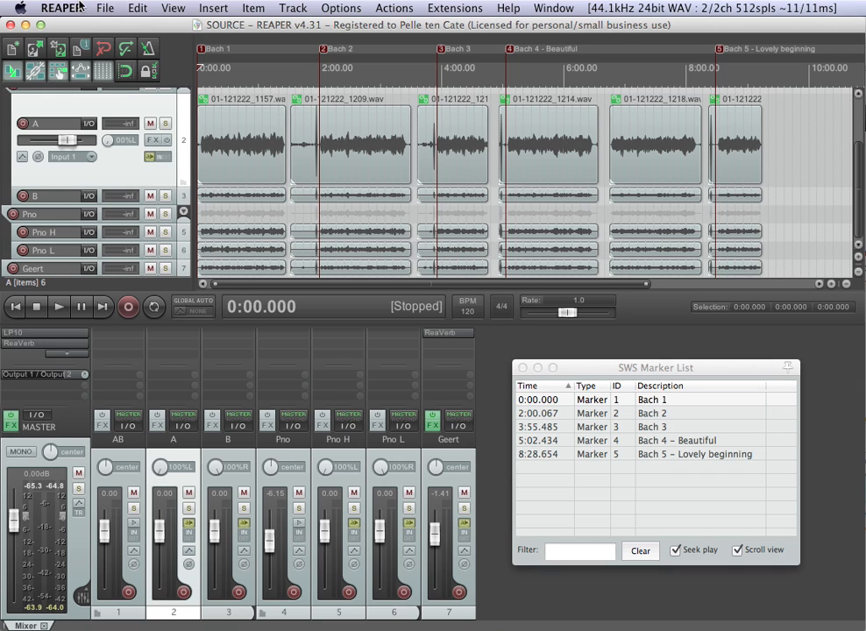
left_click(105, 9)
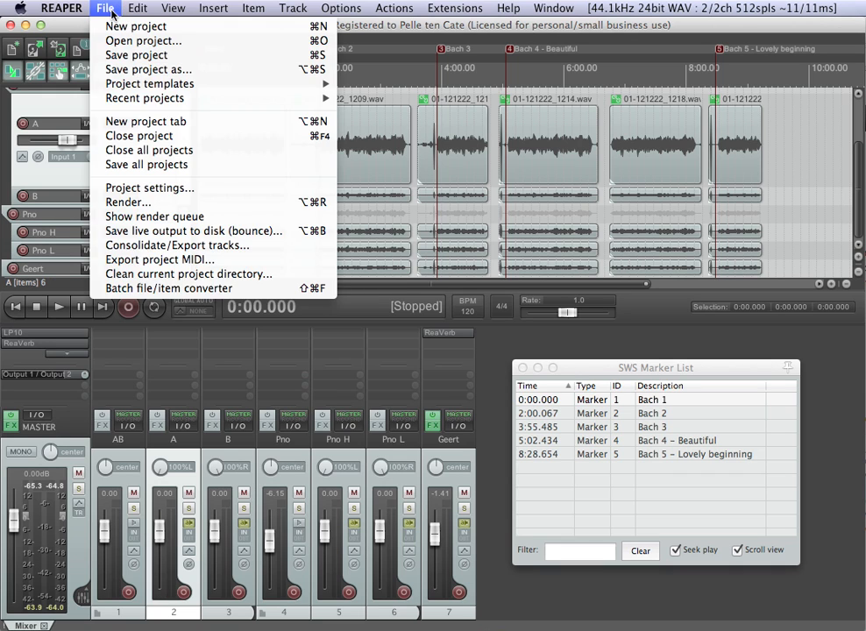
left_click(105, 9)
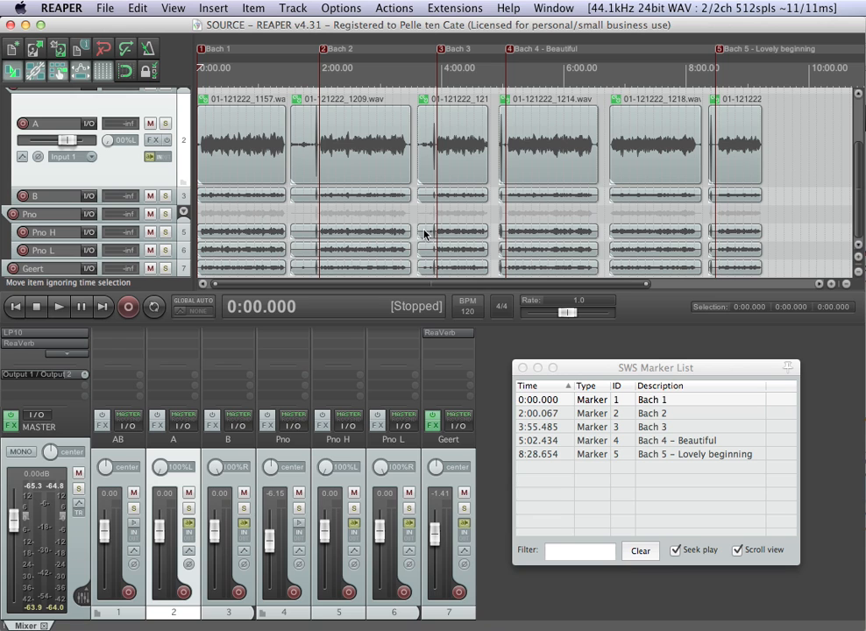
- Run the Set up S/D custom action and save the new project it creates as DESTINATION
key("super+t")
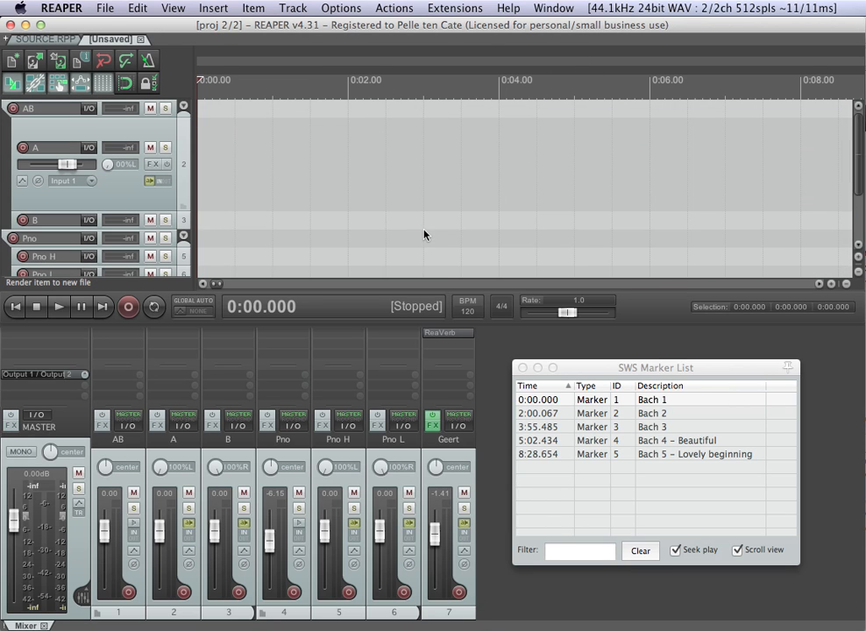
key("super+s")
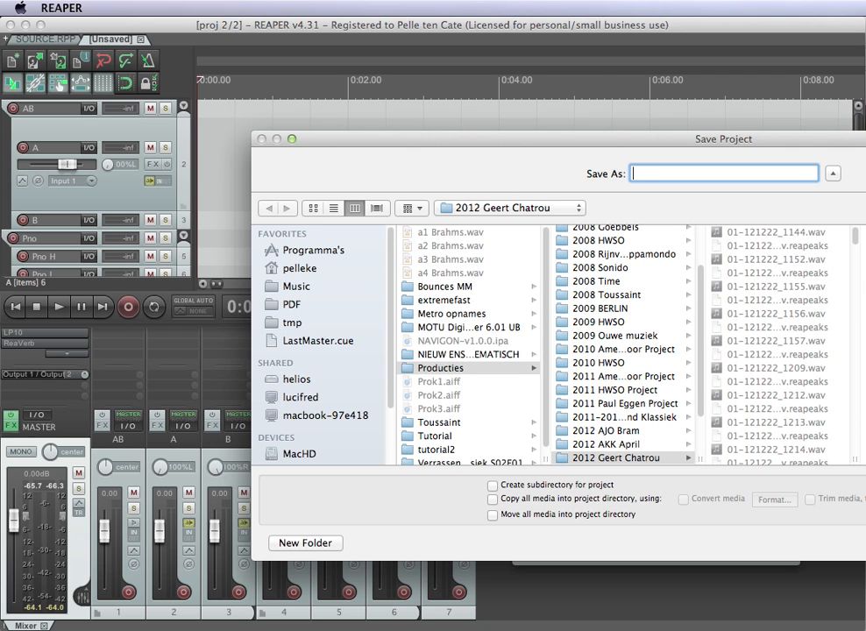
left_click_drag(865, 308, 843, 308)
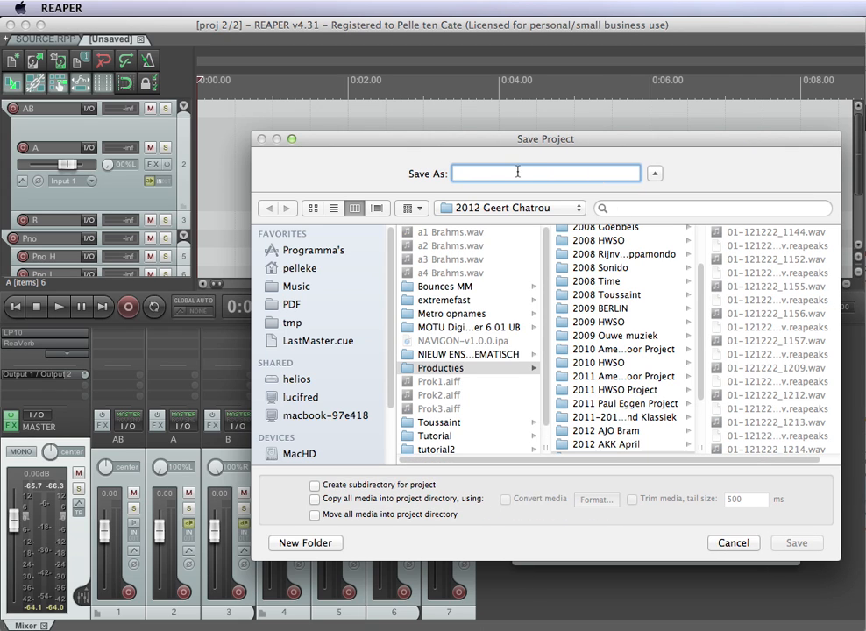
type("DESTINATION")
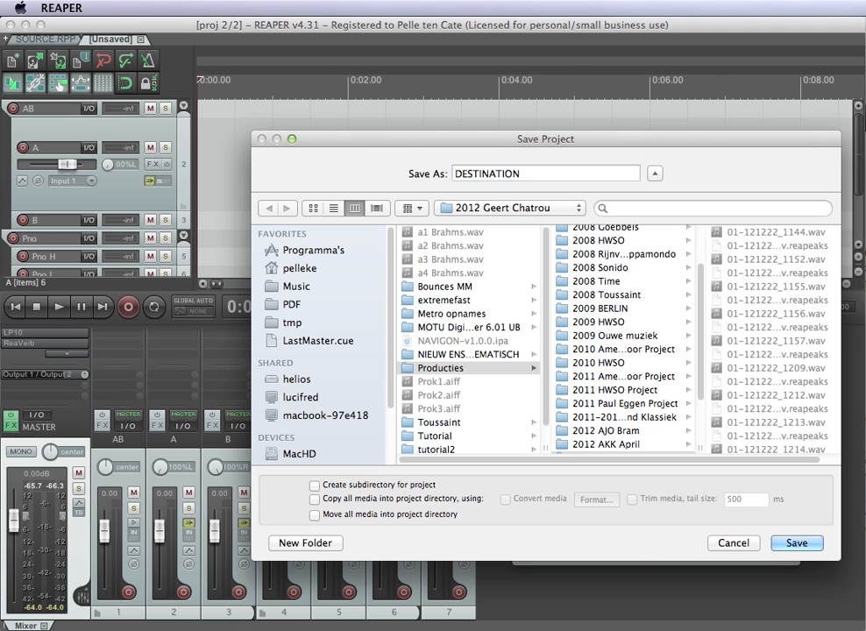
key("Return")
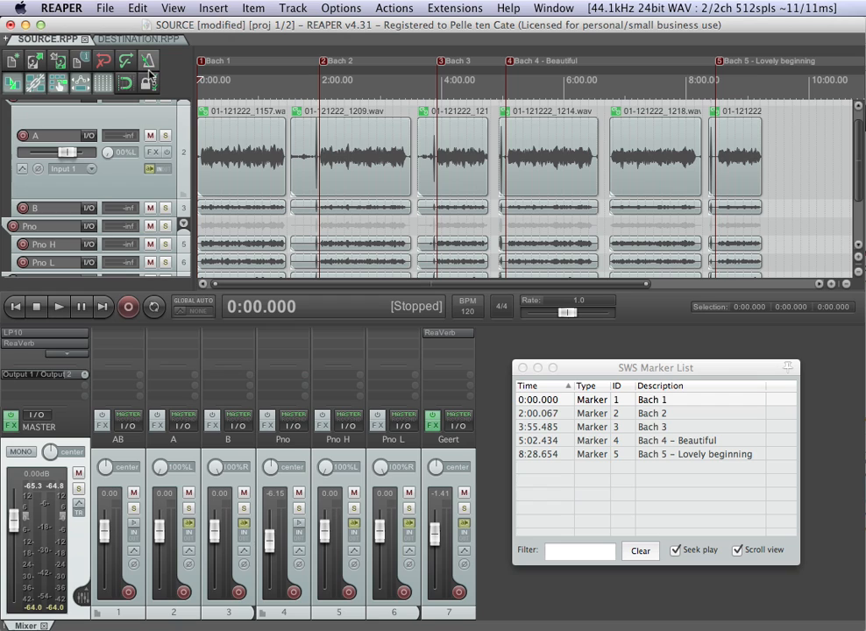
- Switch to the DESTINATION project and review the effects chain copied to its master track
left_click(114, 39)
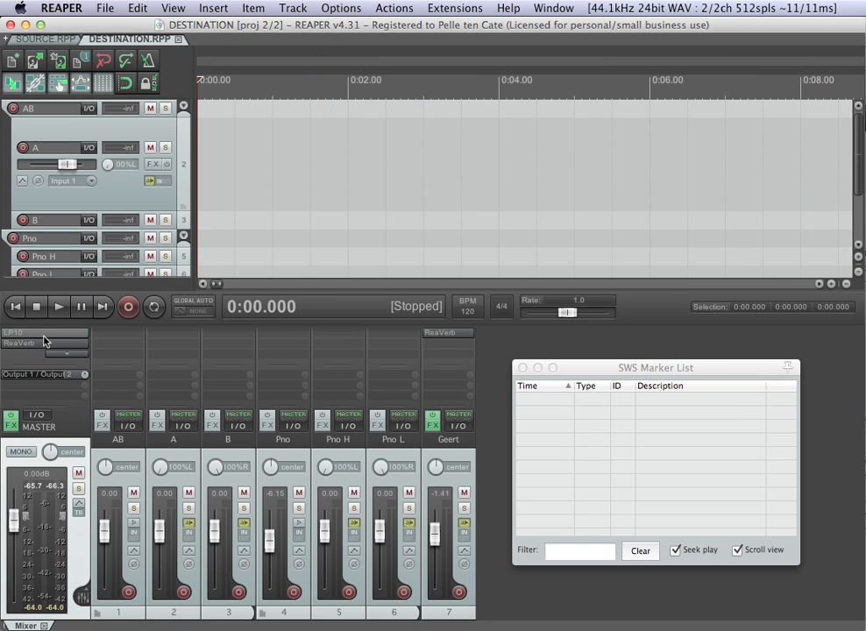
left_click(65, 355)
left_click(65, 355)
left_click(65, 355)
- In the SOURCE project, set a time selection over the last take, 01-121222_1223.wav, starting at about 8:30 and ending at the take's end
left_click(43, 39)
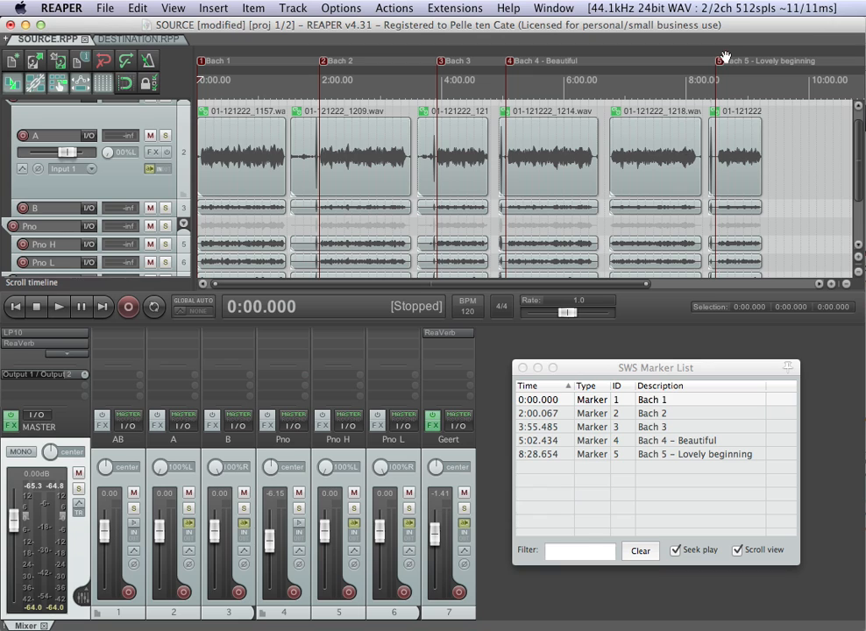
left_click(739, 158)
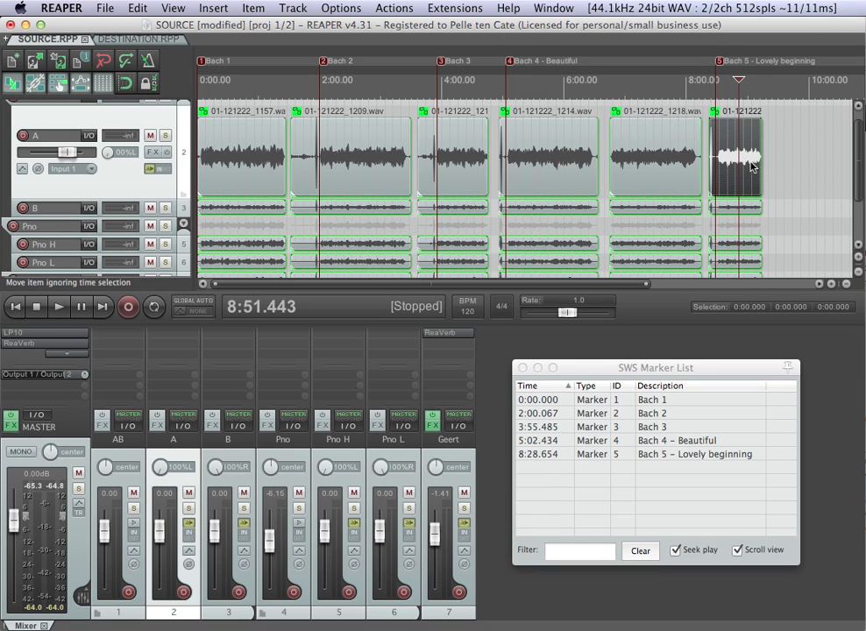
double_click(745, 163)
scroll(743, 164, "up", 1)
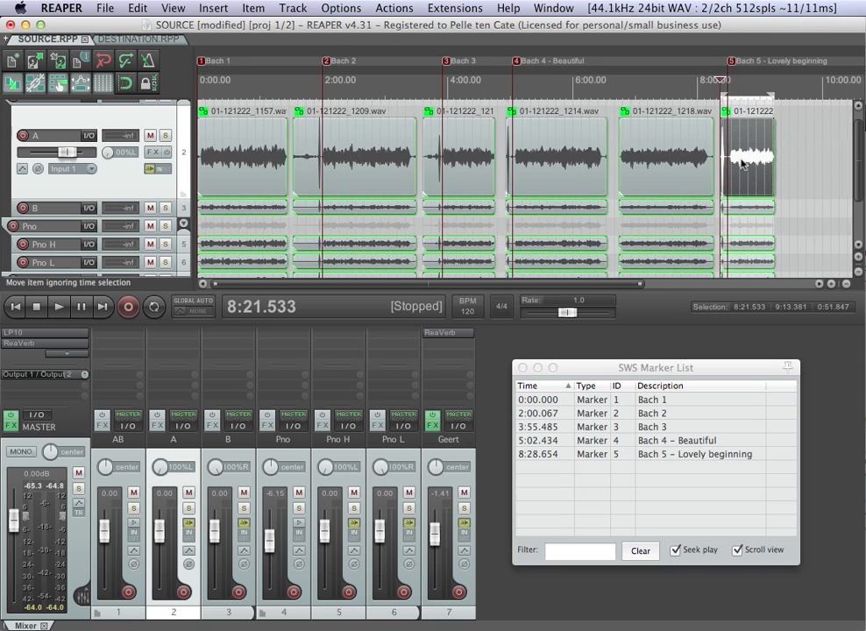
scroll(742, 163, "up", 5)
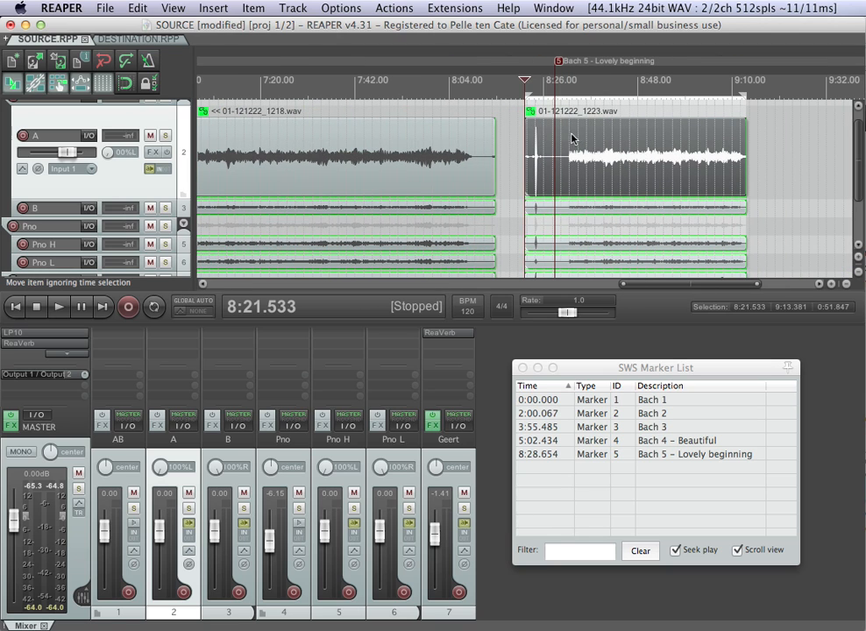
left_click(526, 94)
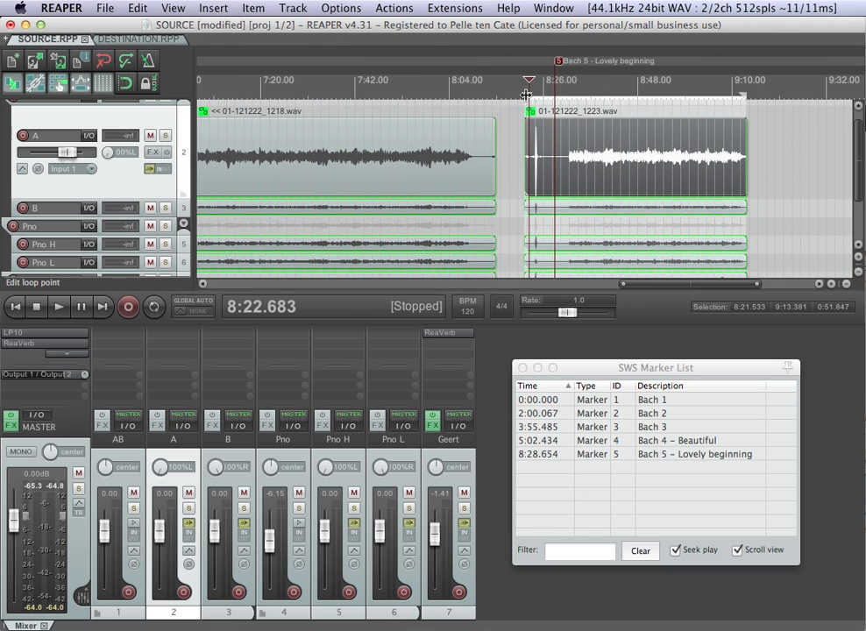
left_click_drag(526, 95, 561, 97)
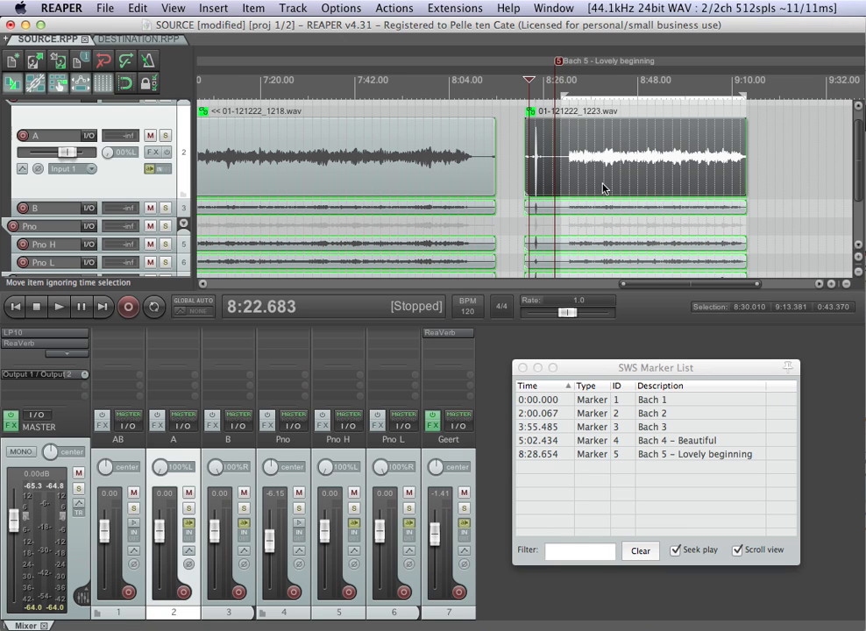
- Audition the start of the time selection and move it to about 8:31.3, just before the music begins
scroll(603, 188, "up", 2)
scroll(578, 140, "down", 2)
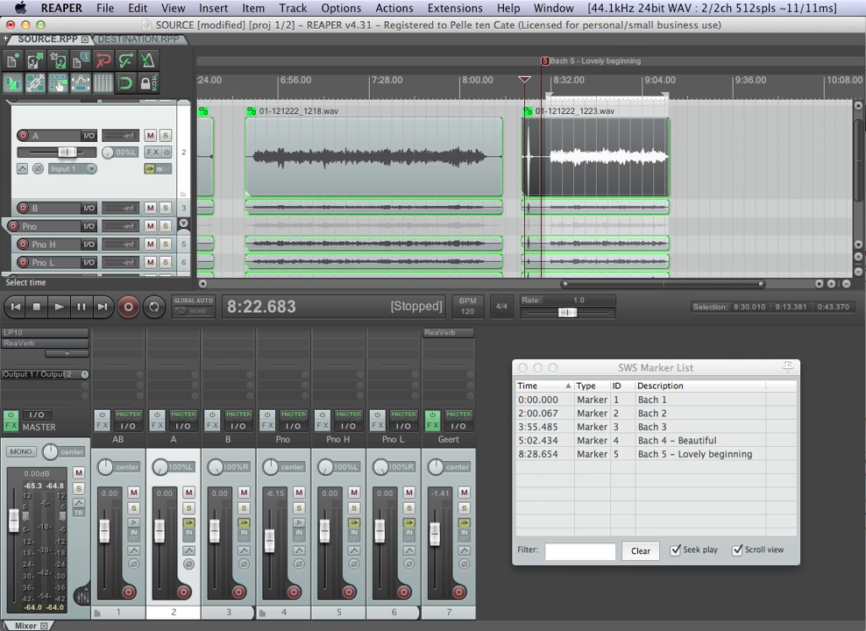
scroll(583, 145, "up", 8)
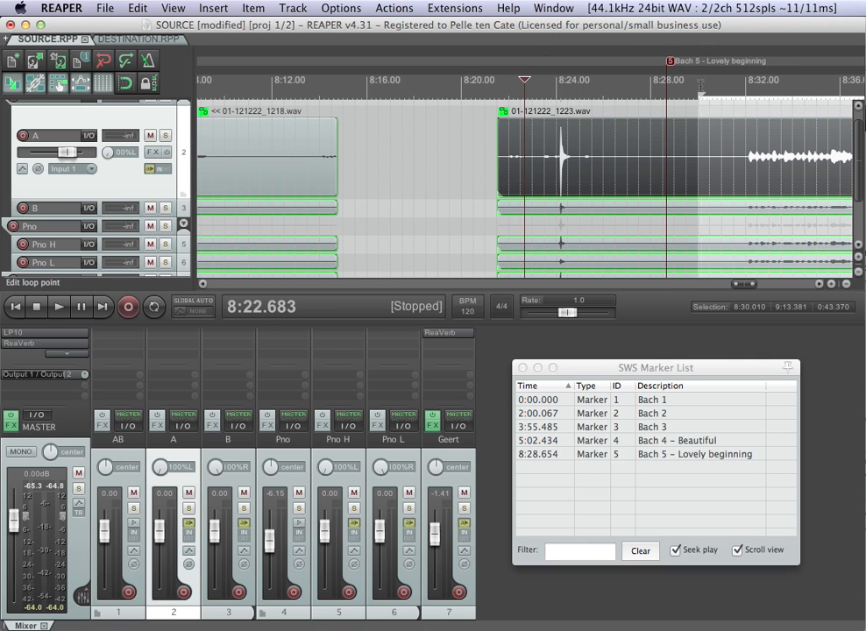
left_click(701, 80)
key("space")
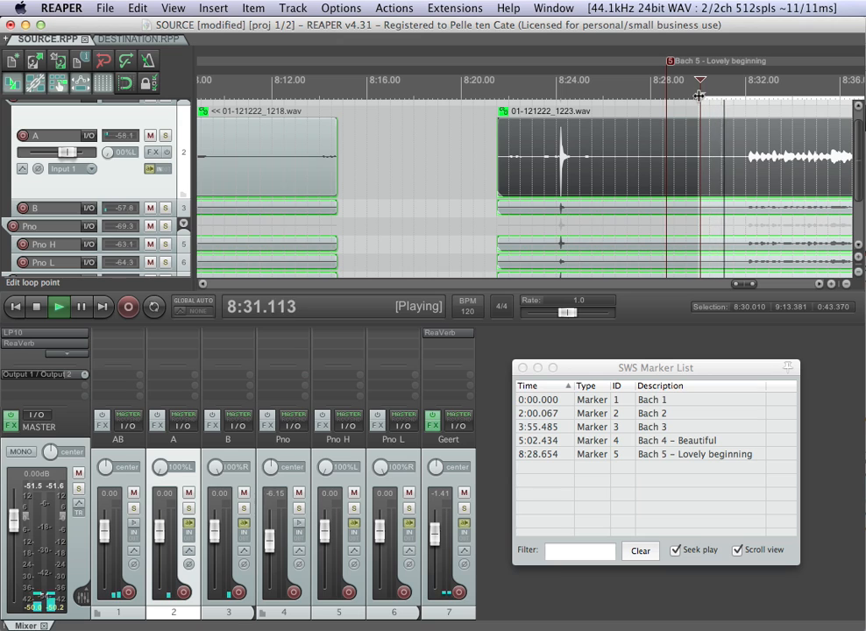
left_click_drag(702, 98, 725, 88)
key("space")
left_click(724, 81)
key("space")
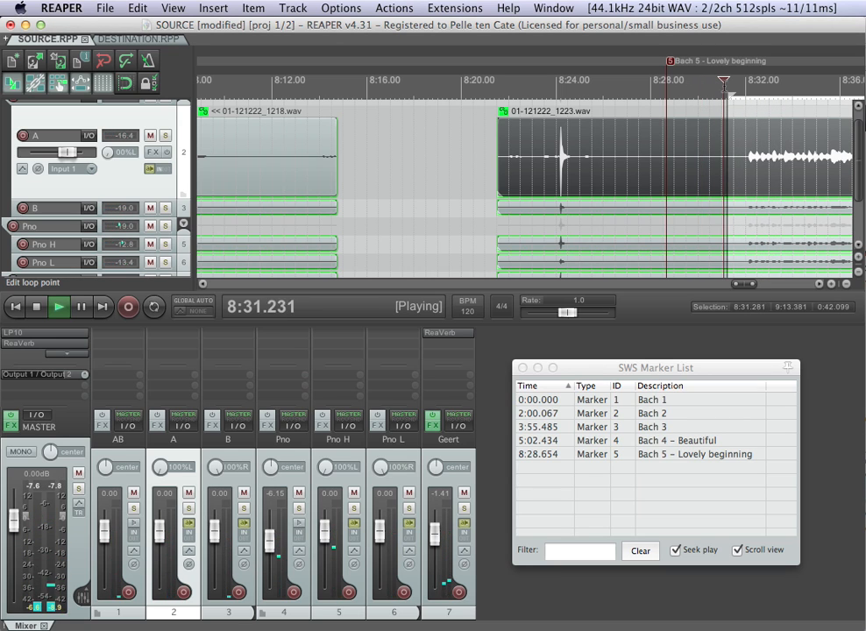
key("space")
- Copy the selected passage of all tracks into the DESTINATION project with the S/D edit action
scroll(734, 180, "down", 5)
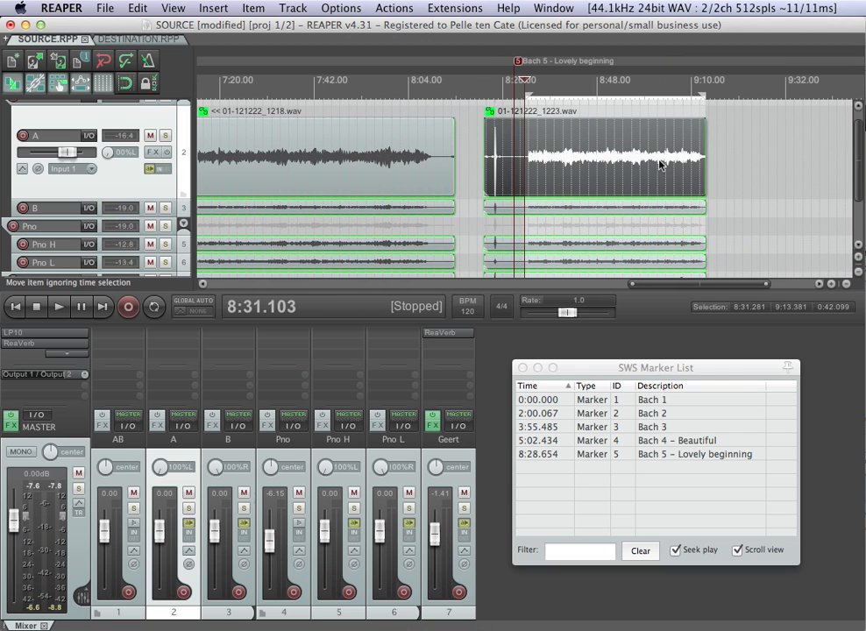
key("c")
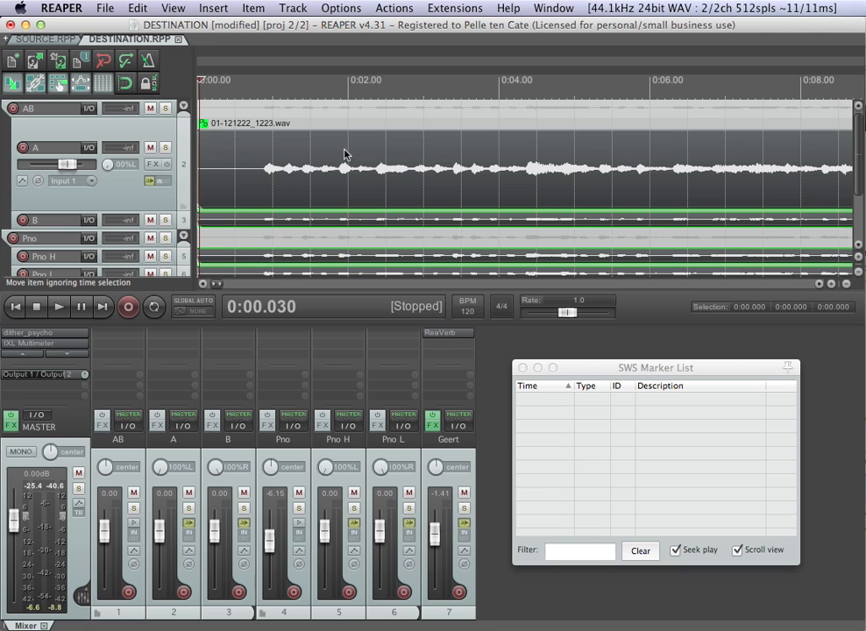
scroll(291, 144, "down", 6)
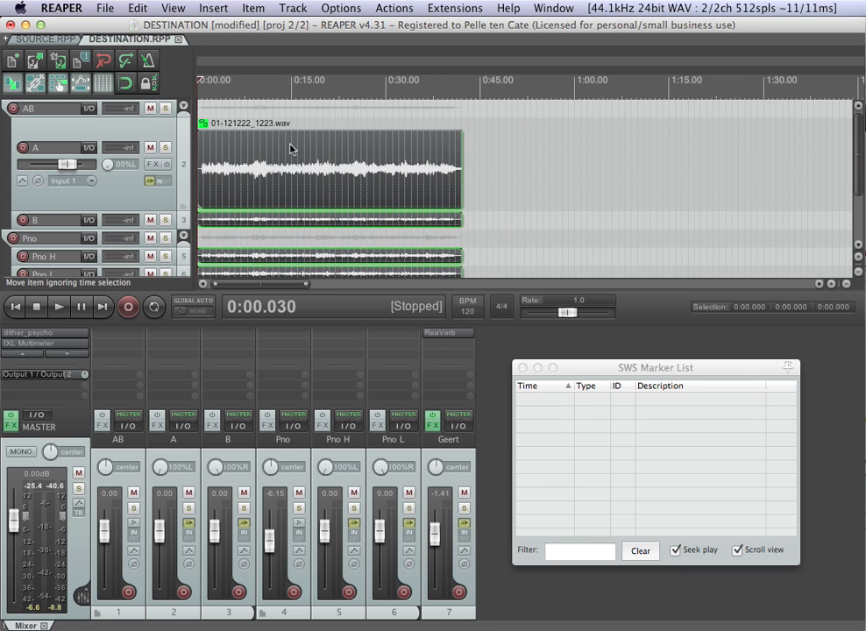
- Compare the SOURCE and DESTINATION projects, and audition the copied passage in DESTINATION from about 0:11.7
left_click_drag(861, 158, 842, 67)
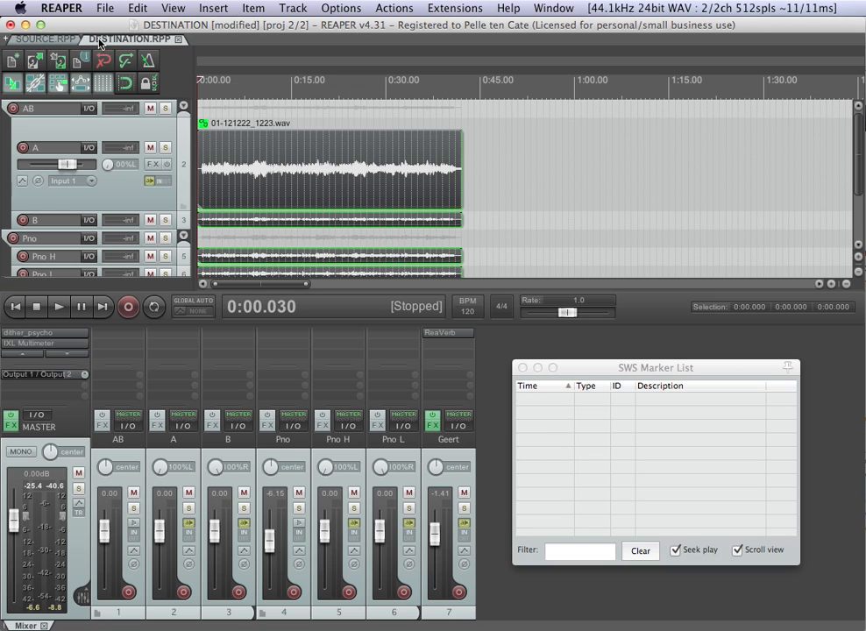
left_click(30, 40)
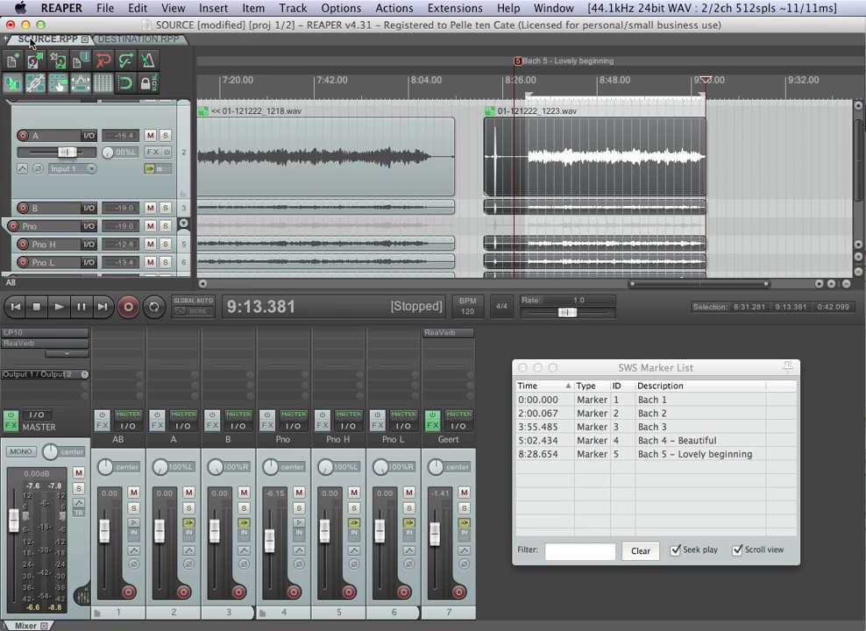
left_click(97, 39)
left_click(272, 84)
key("space")
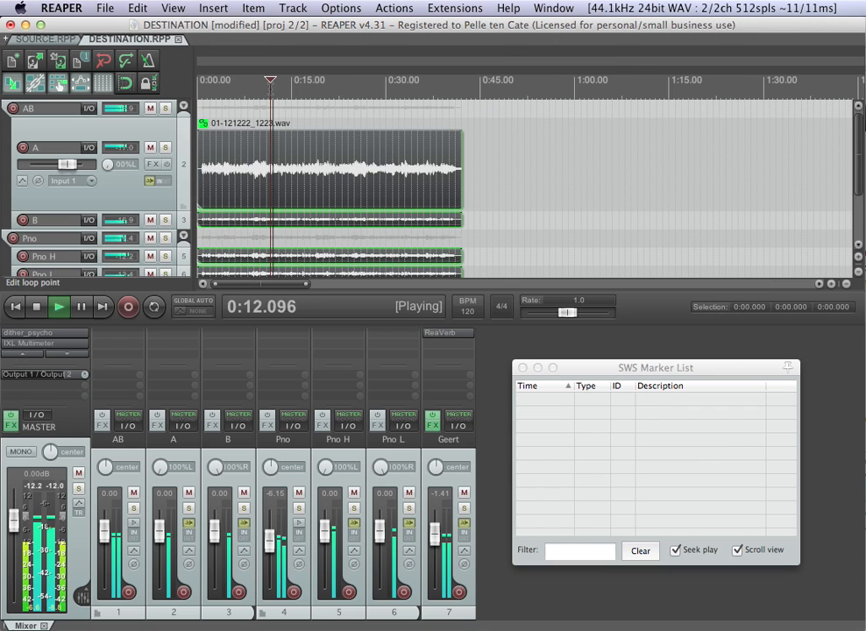
key("space")
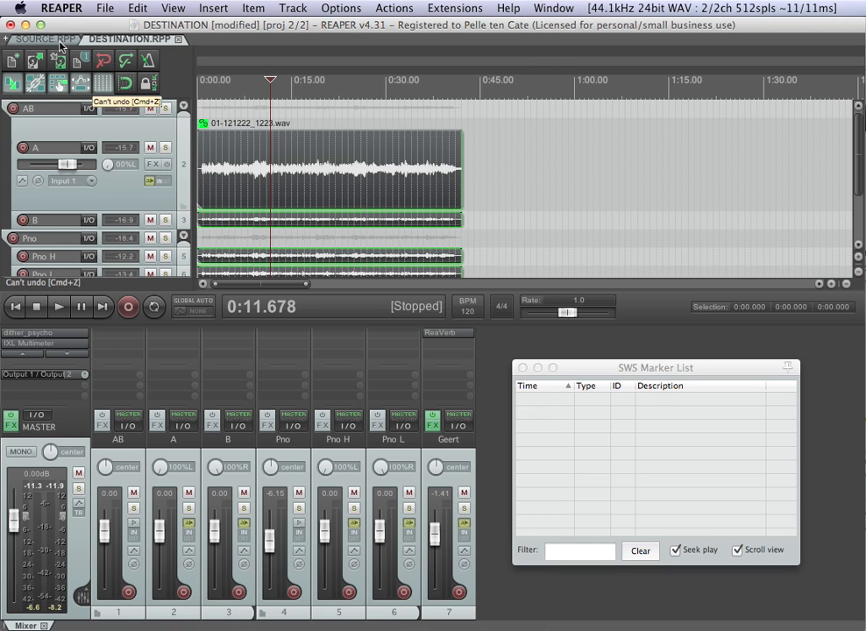
- Glance at the SOURCE project again, and audition the DESTINATION passage from several points between about 0:06 and 0:16 for an edit point
key("ctrl+Tab")
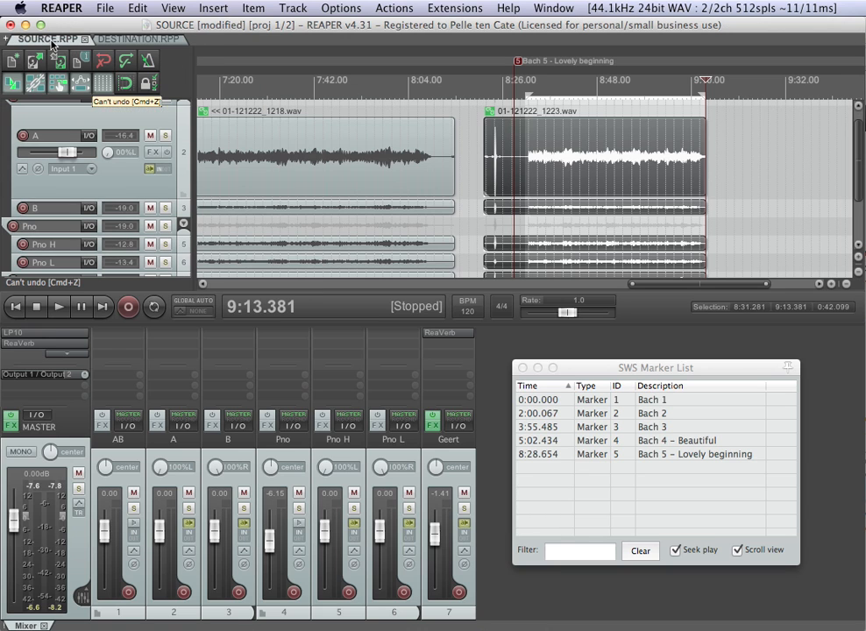
left_click(116, 41)
left_click(260, 89)
key("space")
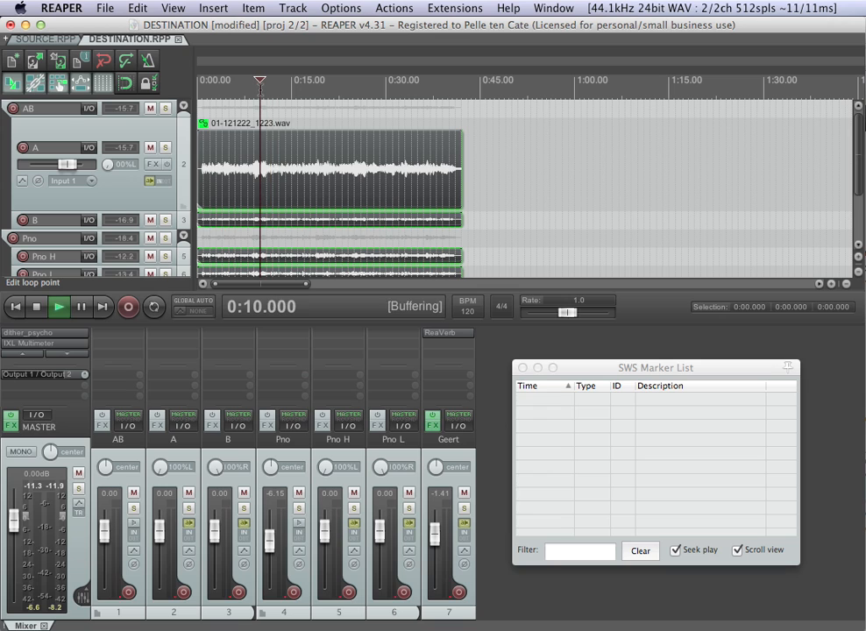
left_click(238, 89)
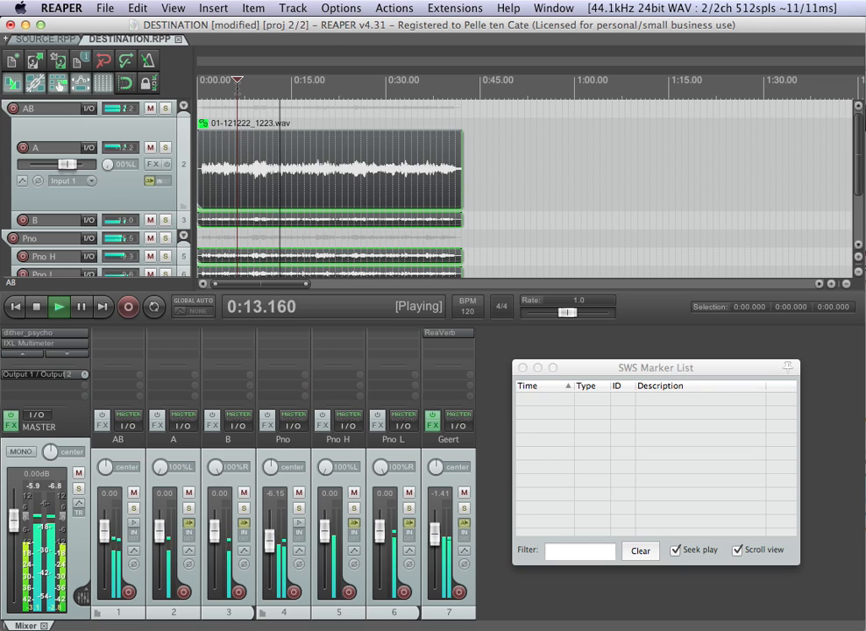
double_click(237, 85)
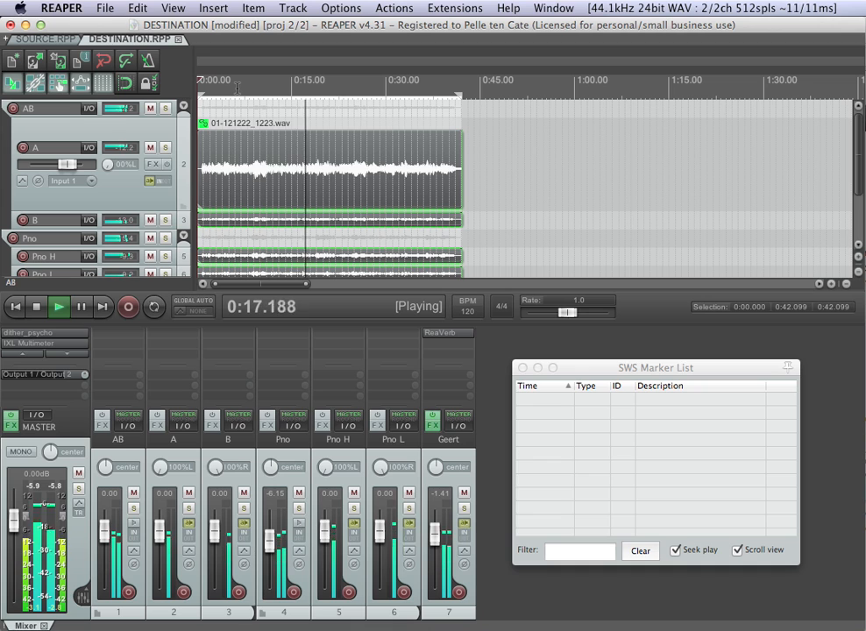
key("Escape")
left_click(270, 83)
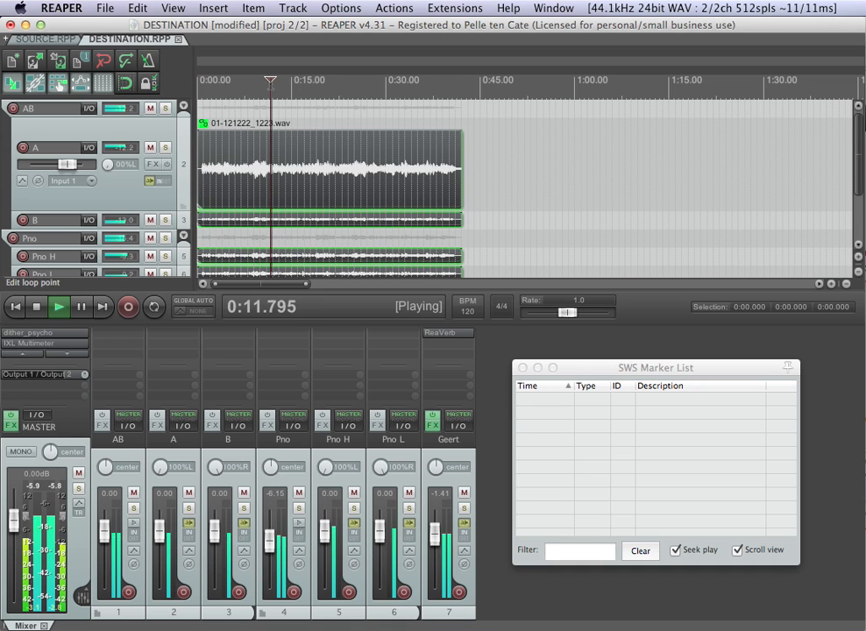
left_click(299, 88)
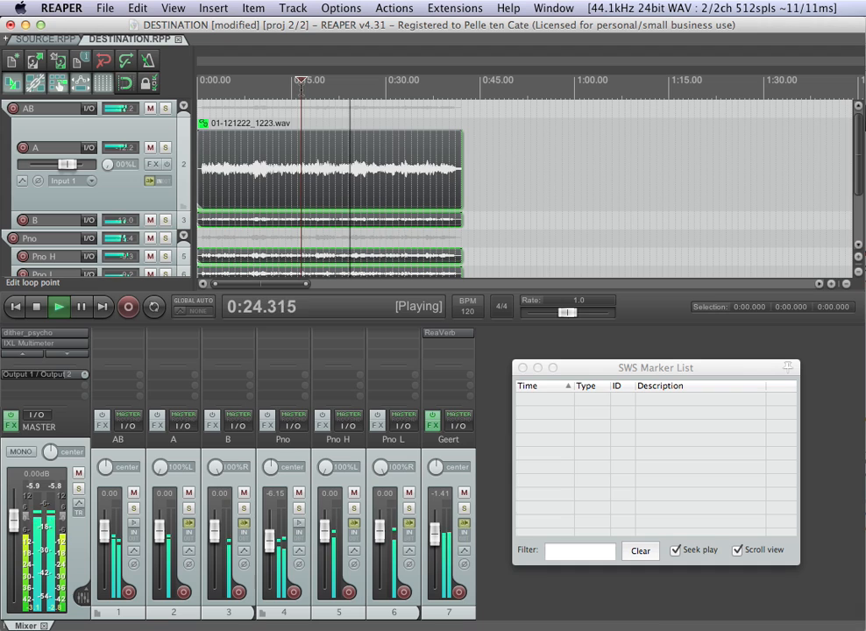
- Mark the edit point at 0:18.766 during playback in DESTINATION, and refine the edit cursor to 0:18.715, just before the note
left_click(300, 86)
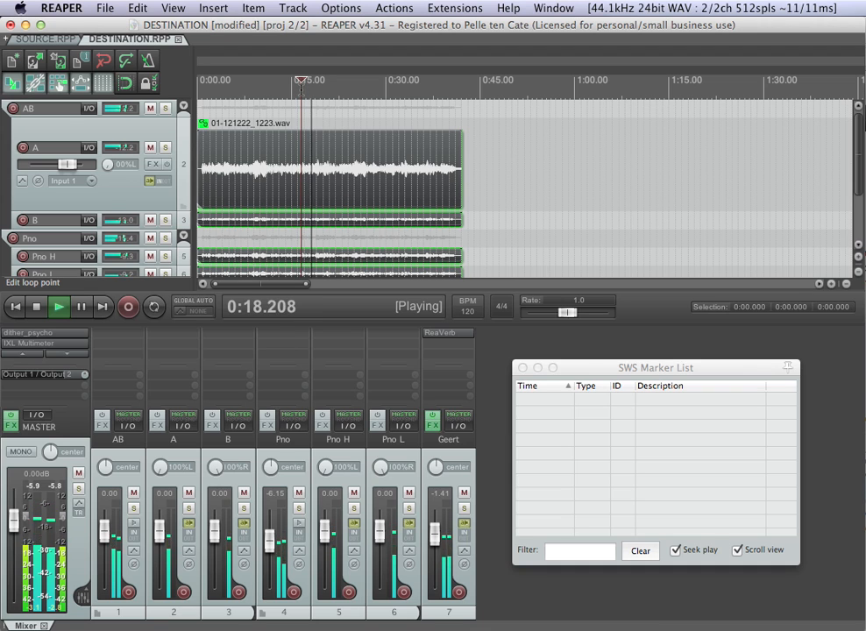
key("[")
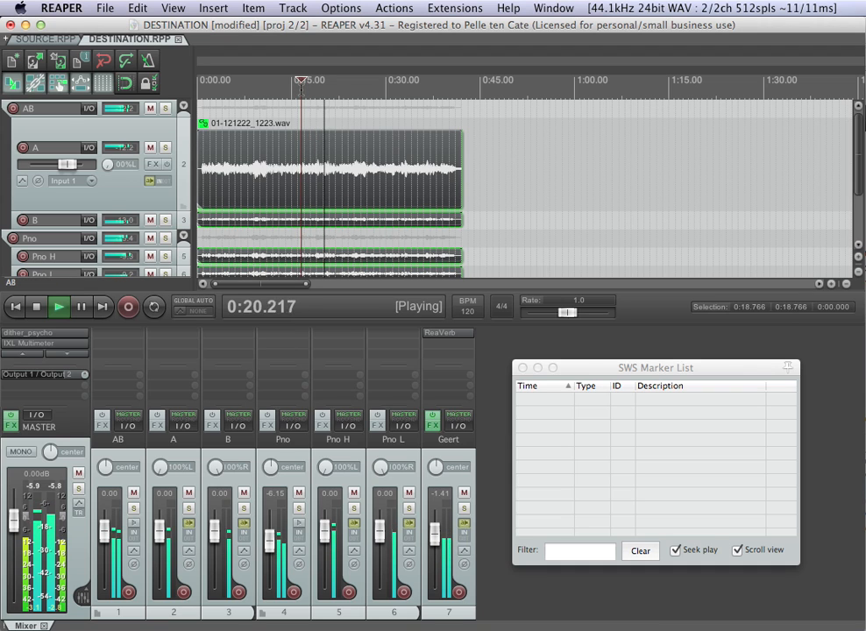
left_click(301, 82)
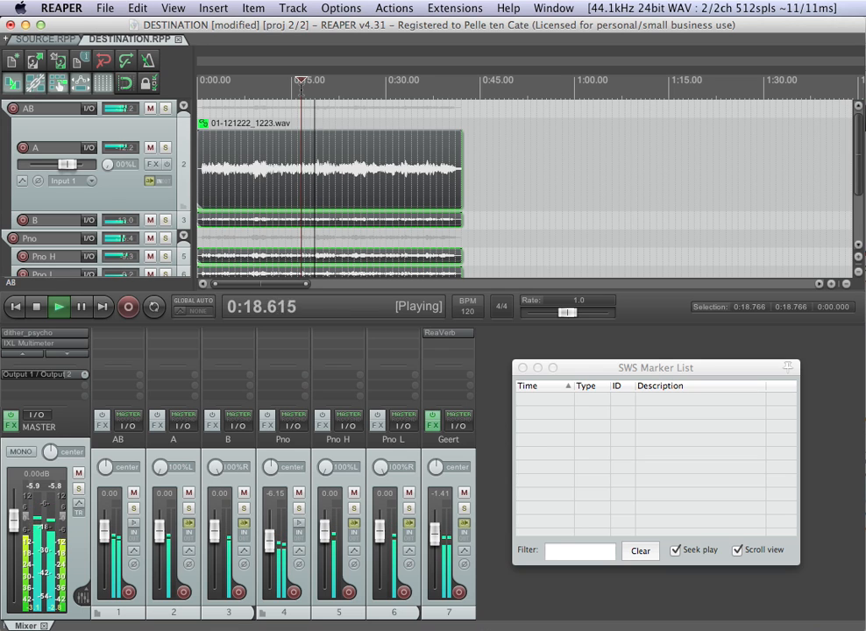
key("space")
scroll(361, 115, "up", 10)
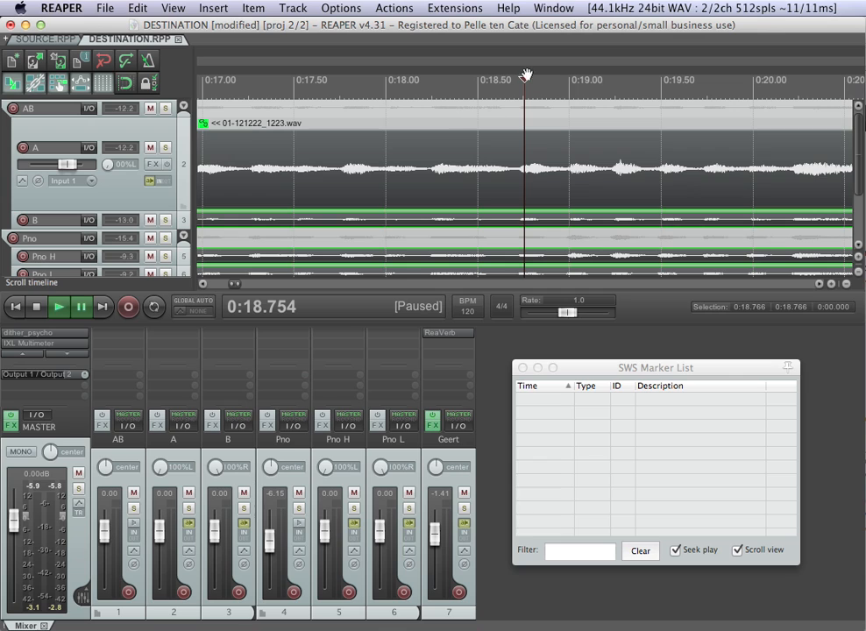
left_click_drag(524, 81, 517, 80)
key("space")
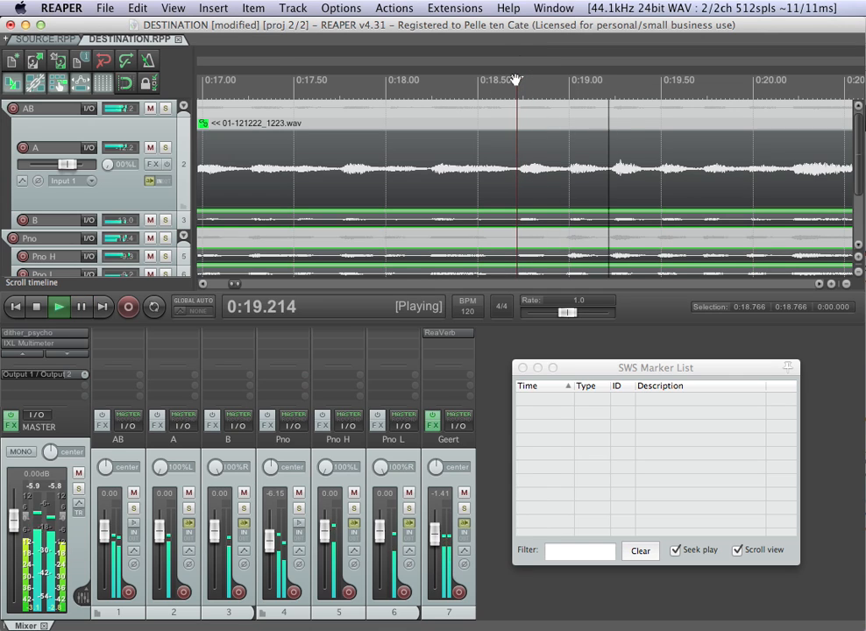
key("space")
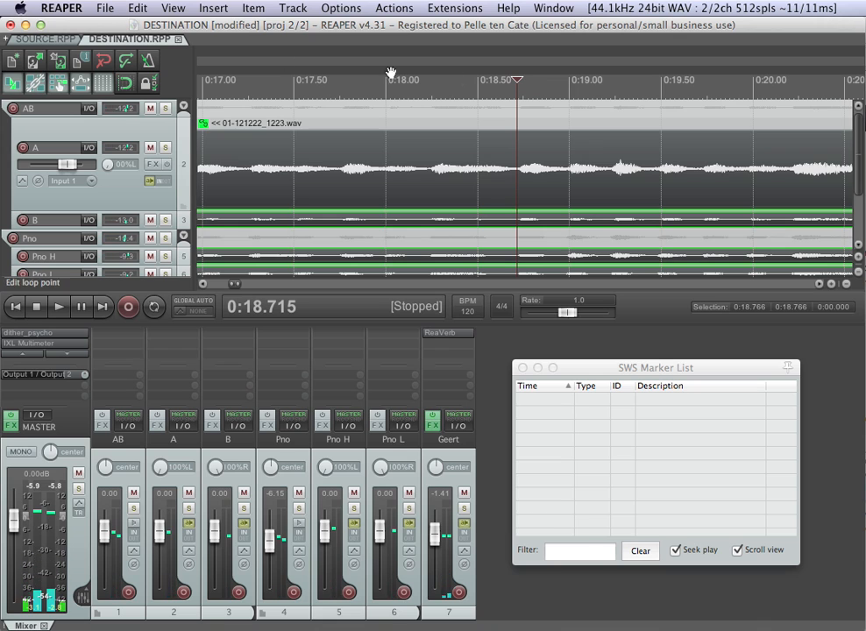
- In the SOURCE project, audition the take 01-121222_1218.wav from about 6:49.8
left_click(44, 39)
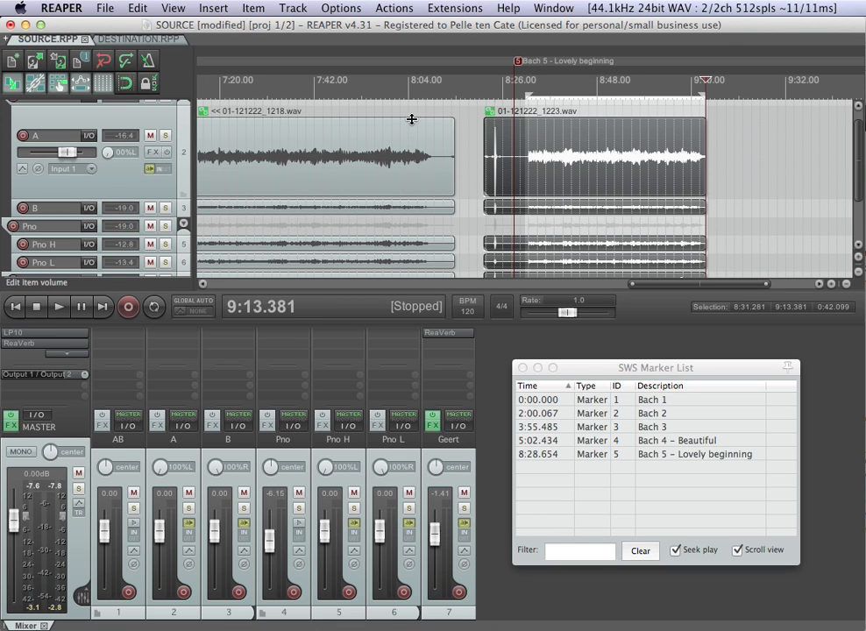
scroll(294, 133, "down", 4)
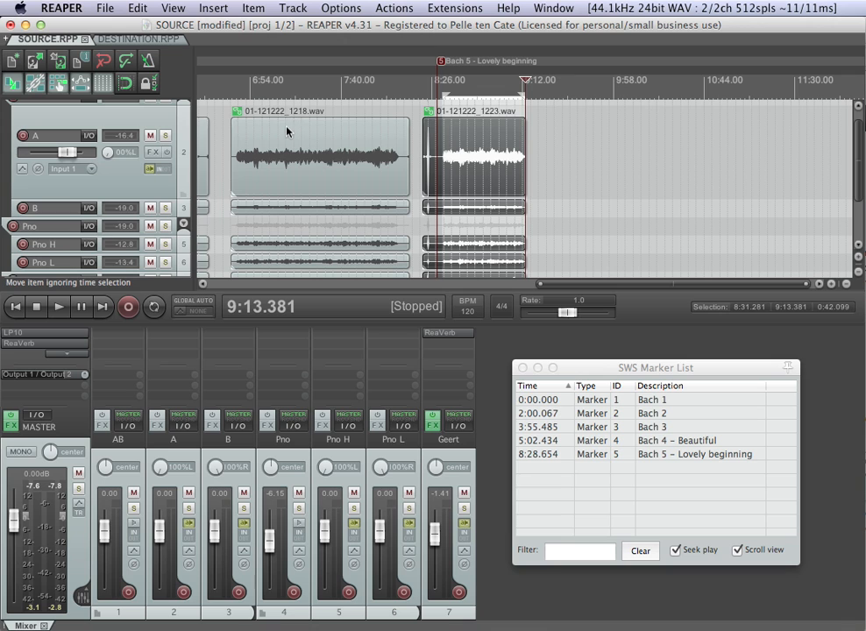
scroll(289, 130, "down", 5)
scroll(289, 130, "up", 2)
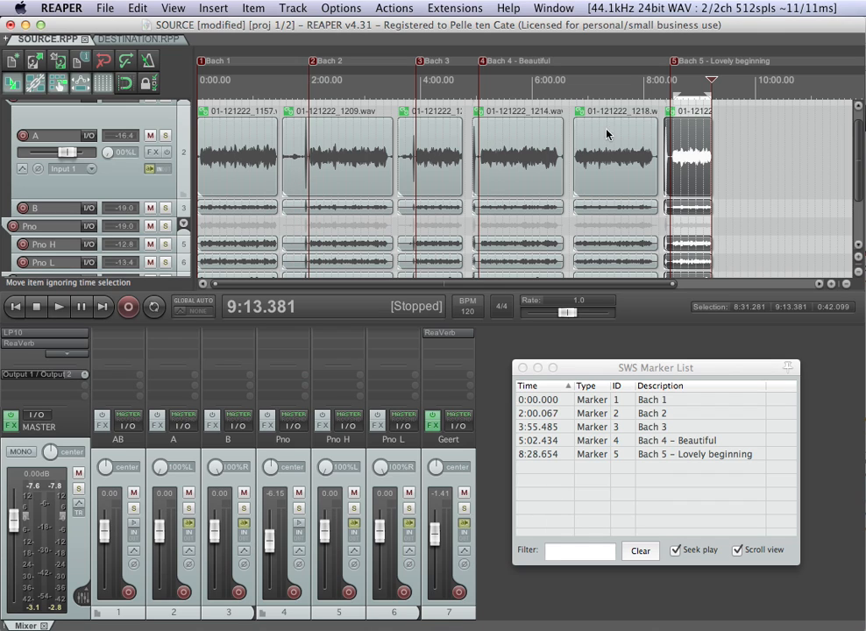
left_click(573, 83)
left_click(577, 80)
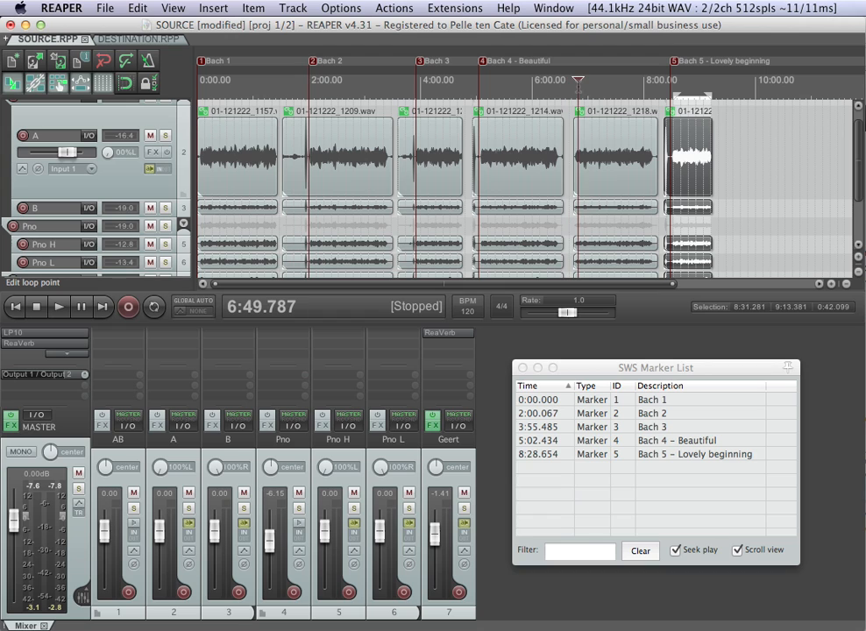
key("space")
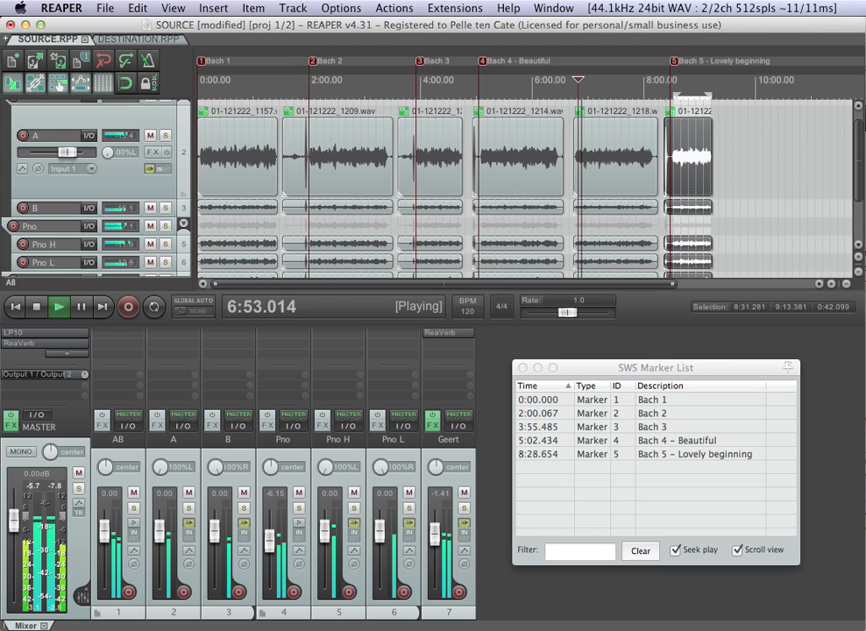
scroll(674, 198, "up", 4)
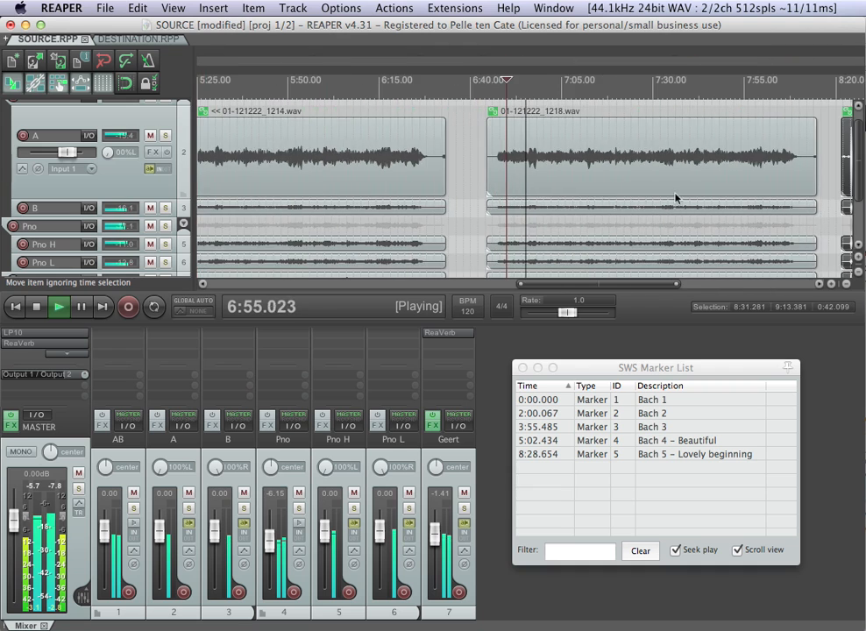
scroll(675, 198, "up", 3)
key("space")
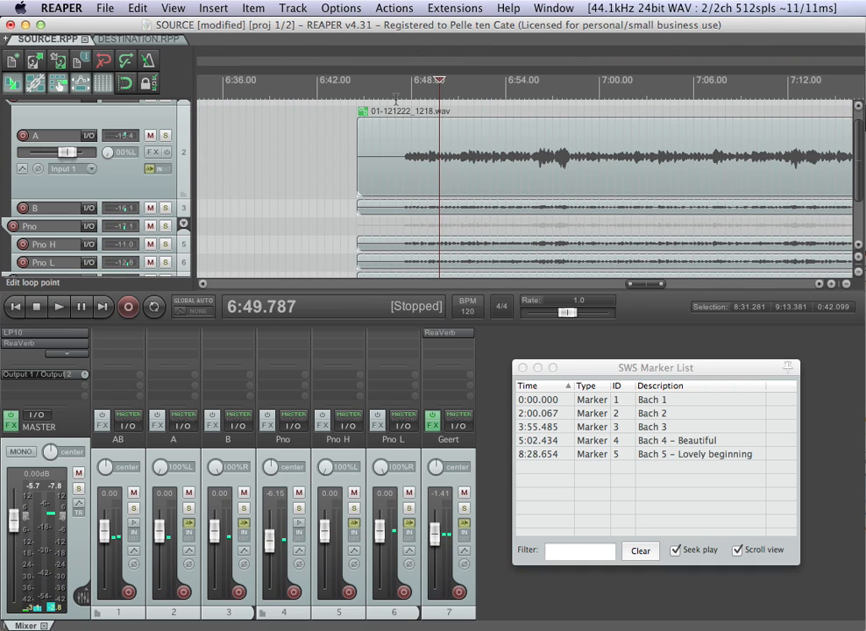
- Set a time selection over take 01-121222_1218.wav from 7:05.837 to 8:11.122, marking its start and end during playback
scroll(701, 152, "down", 5)
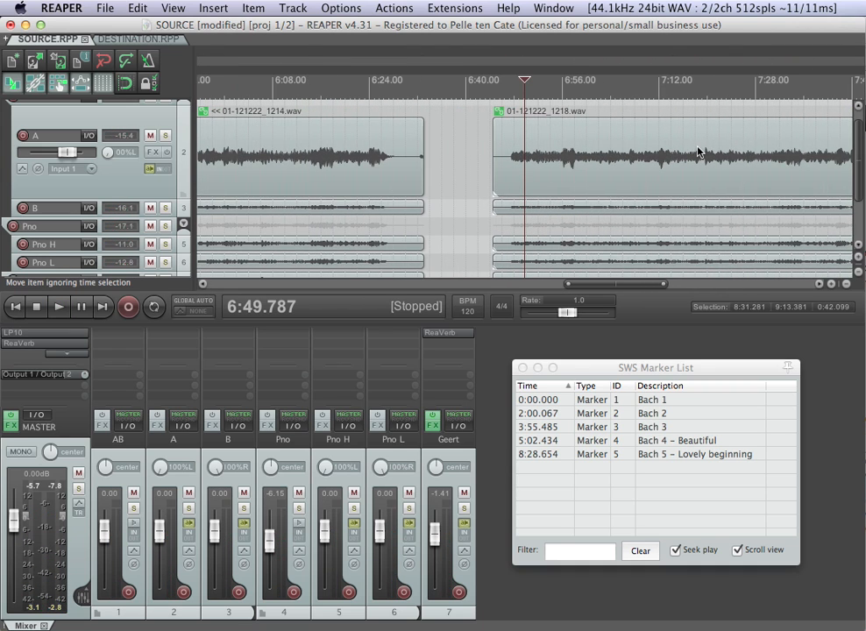
scroll(698, 152, "down", 3)
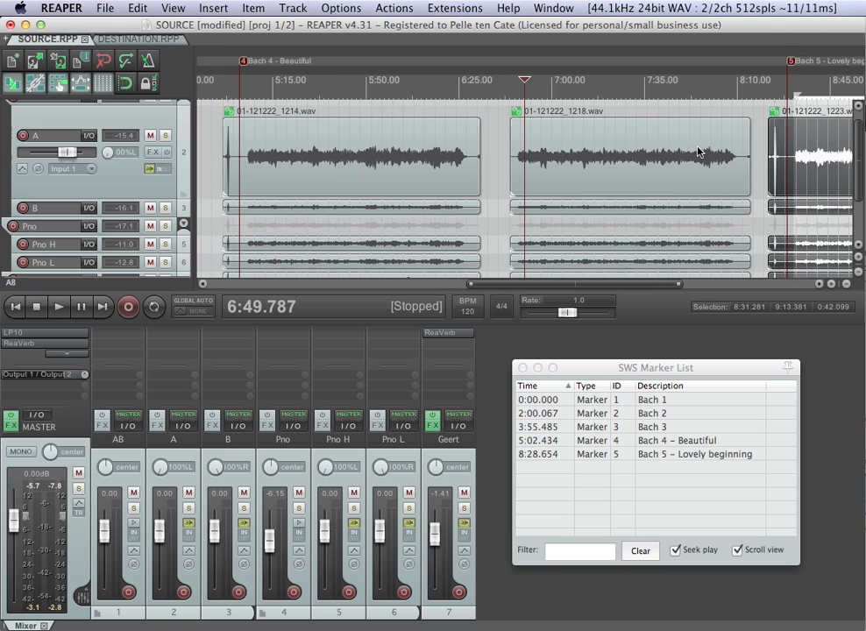
left_click(561, 88)
key("space")
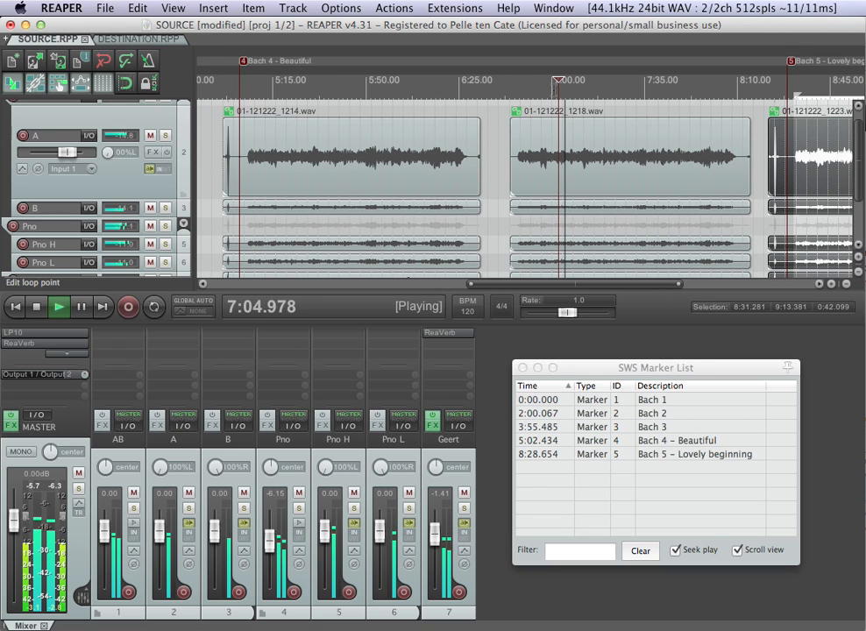
key("[")
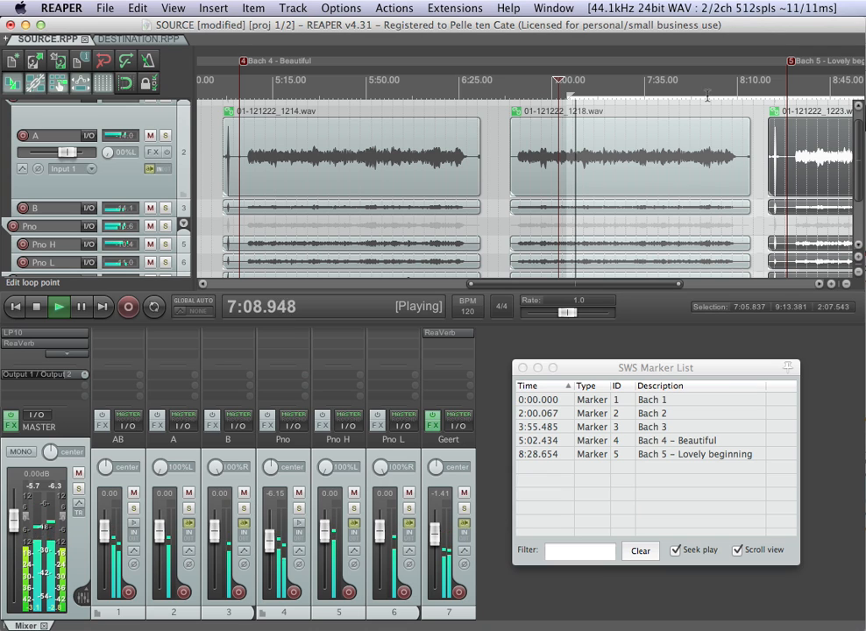
left_click(734, 88)
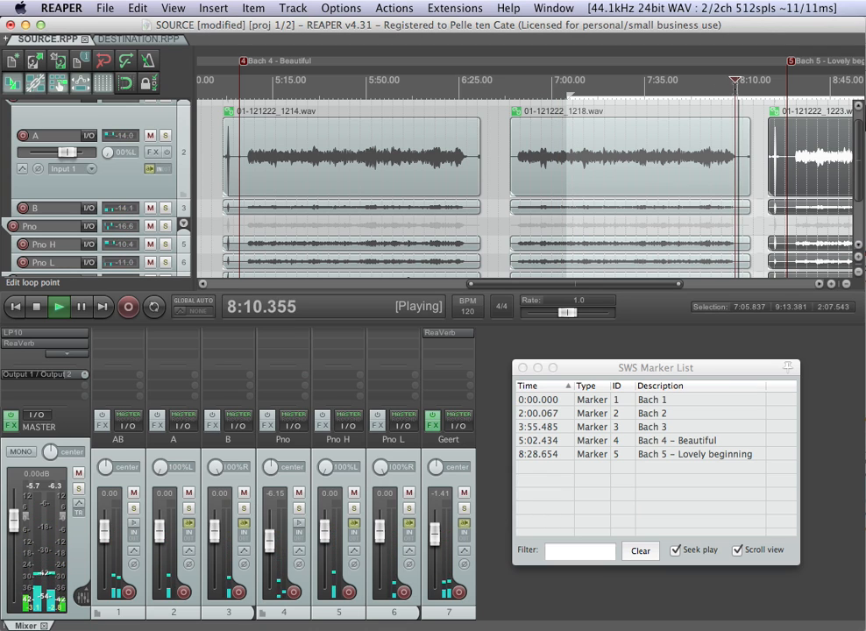
key("]")
key("space")
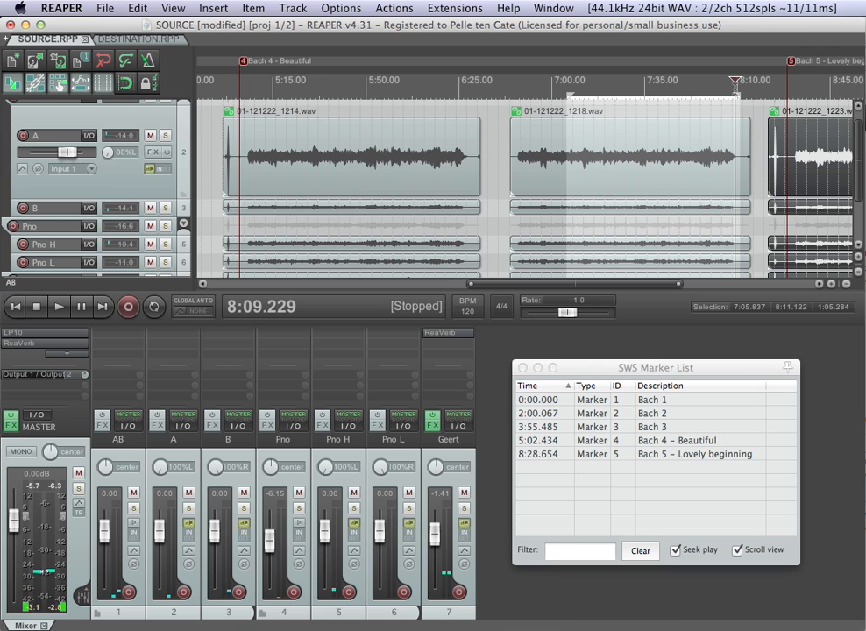
- Copy the selected SOURCE passage of all tracks into the DESTINATION project at the edit cursor with the S/D edit action
key("super+v")
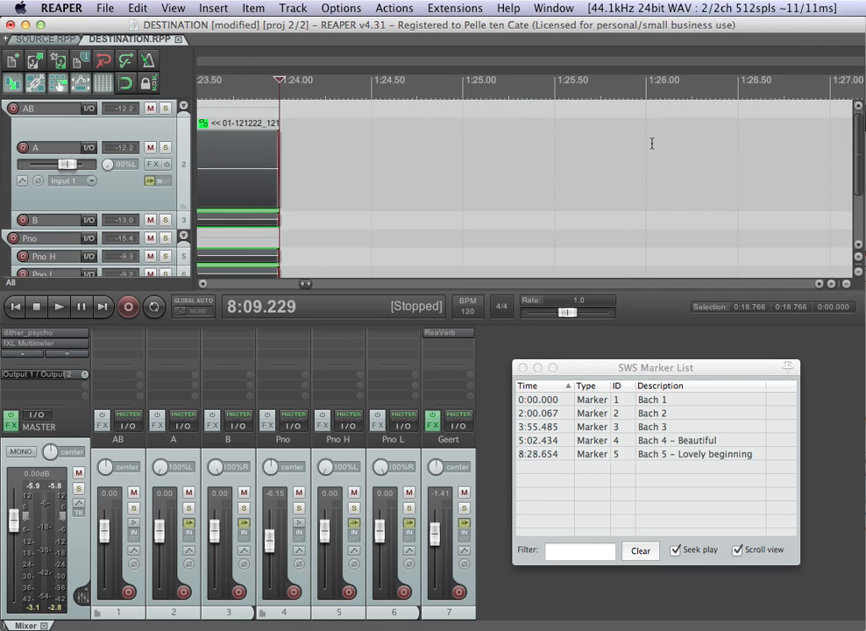
scroll(402, 158, "down", 8)
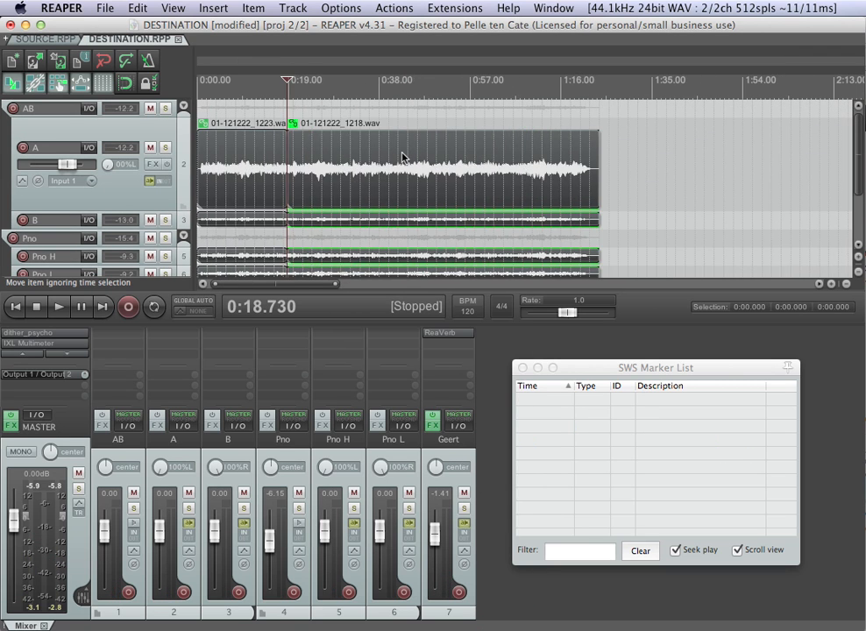
- Examine the crossfade between the takes 01-121222_1223.wav and 01-121222_1218.wav at about 0:18.7
left_click(254, 95)
scroll(279, 193, "up", 6)
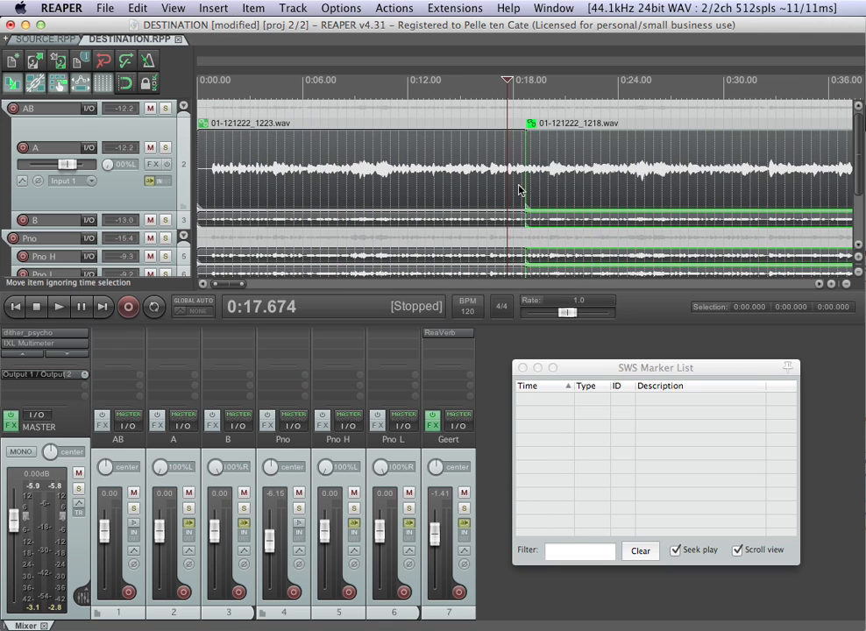
left_click(524, 88)
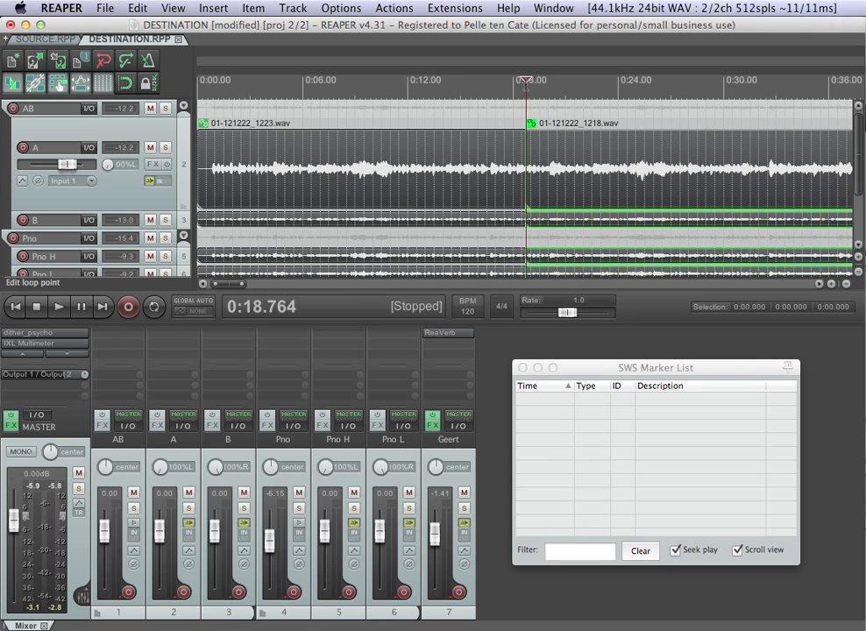
scroll(517, 114, "up", 8)
scroll(500, 144, "up", 4)
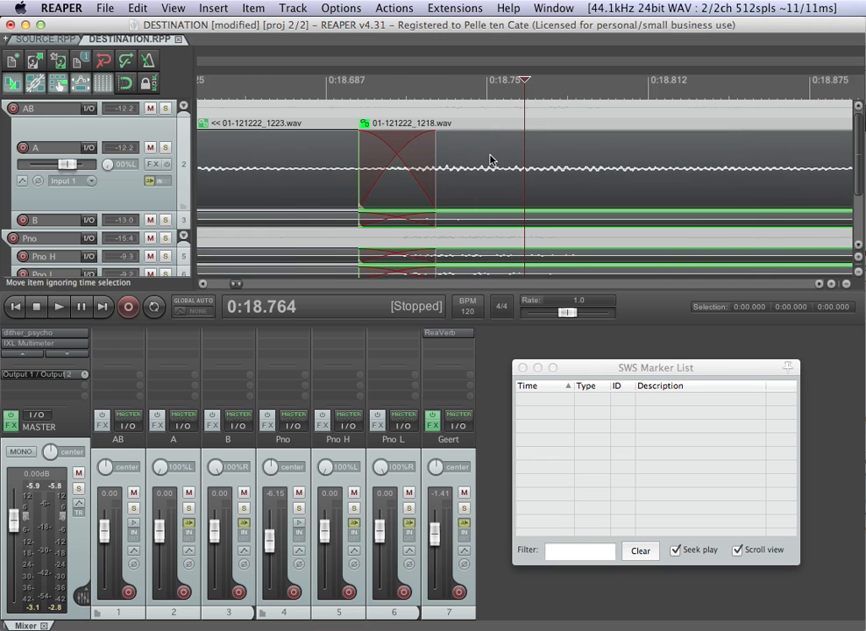
scroll(281, 156, "down", 2)
scroll(281, 156, "down", 2)
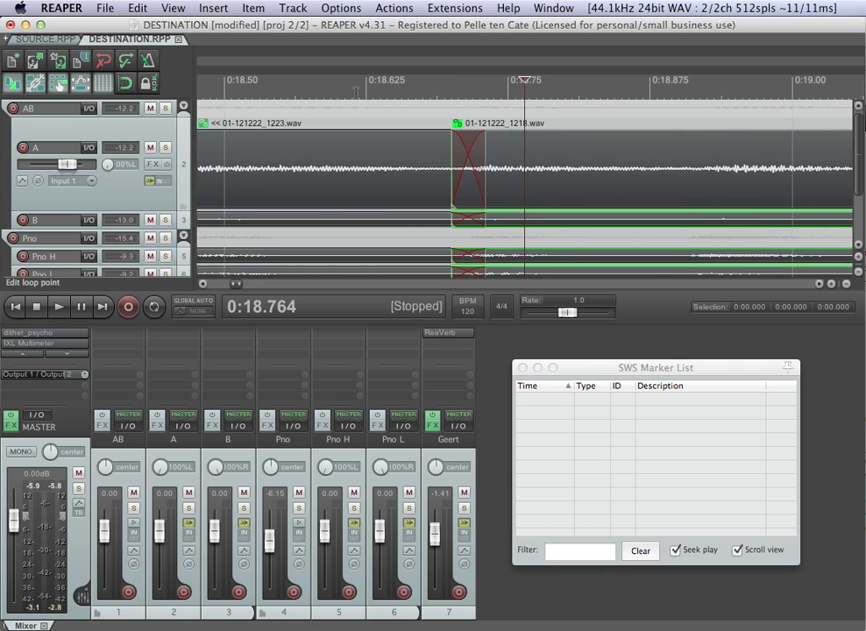
- Audition the crossfade between takes 01-121222_1223.wav and 01-121222_1218.wav, playing from about 0:18.2
left_click(245, 88)
scroll(245, 88, "down", 4)
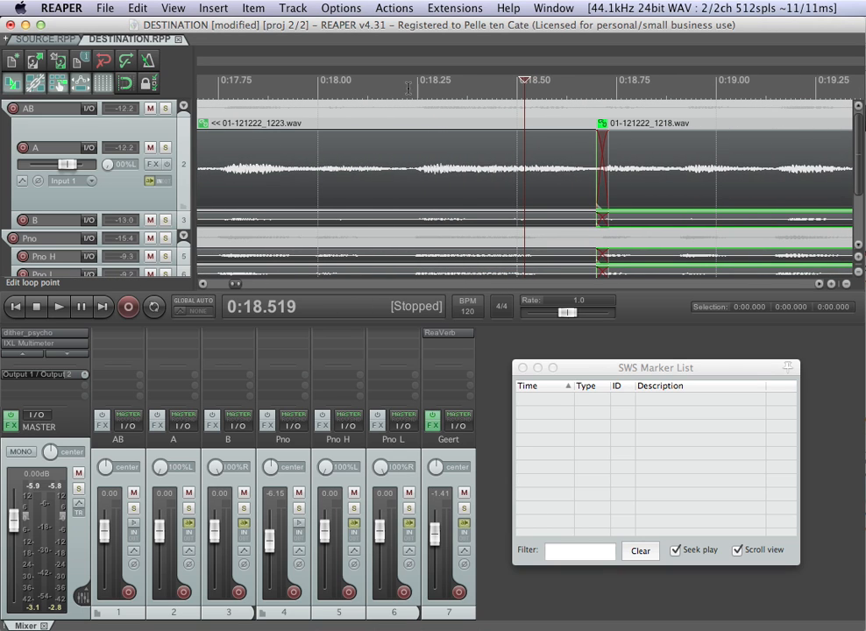
left_click(408, 88)
key("space")
key("space")
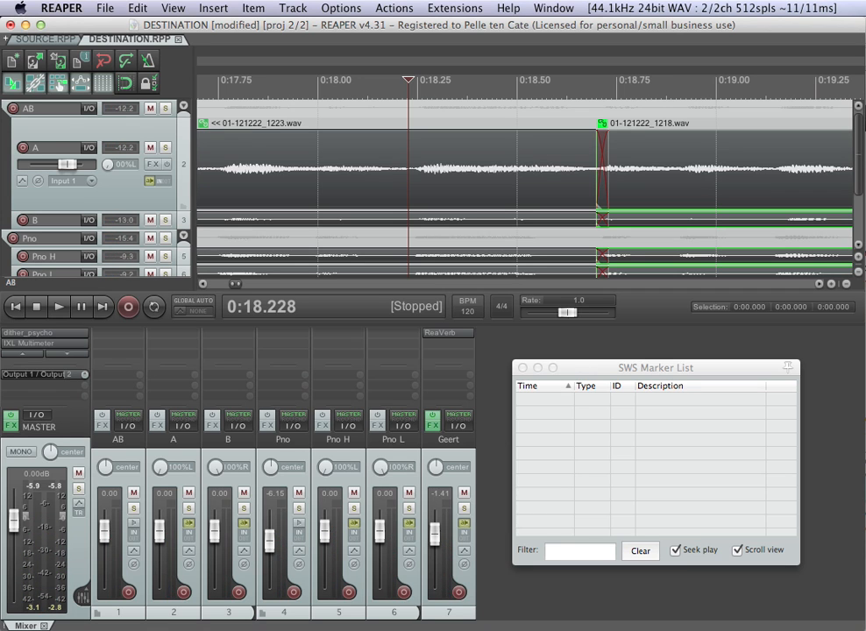
key("space")
scroll(432, 95, "down", 2)
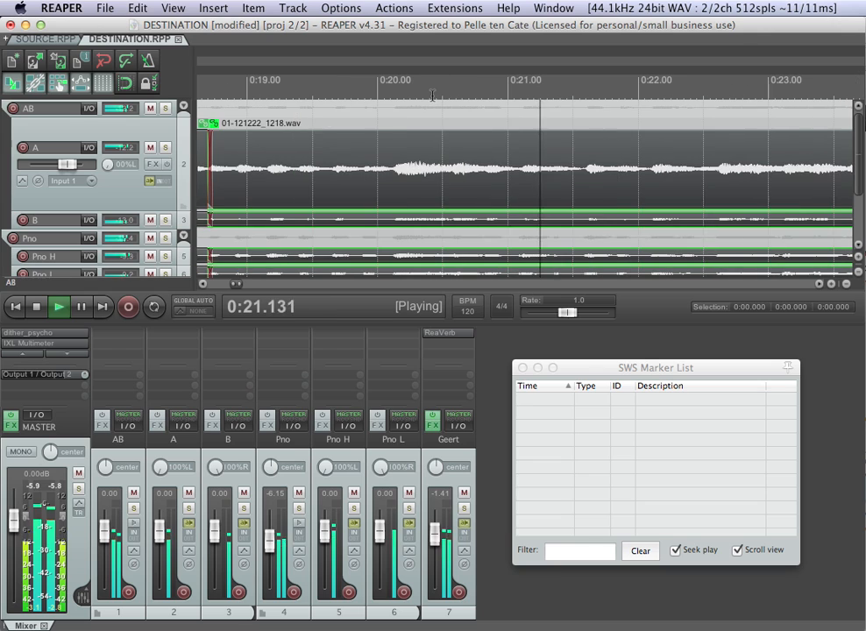
key("space")
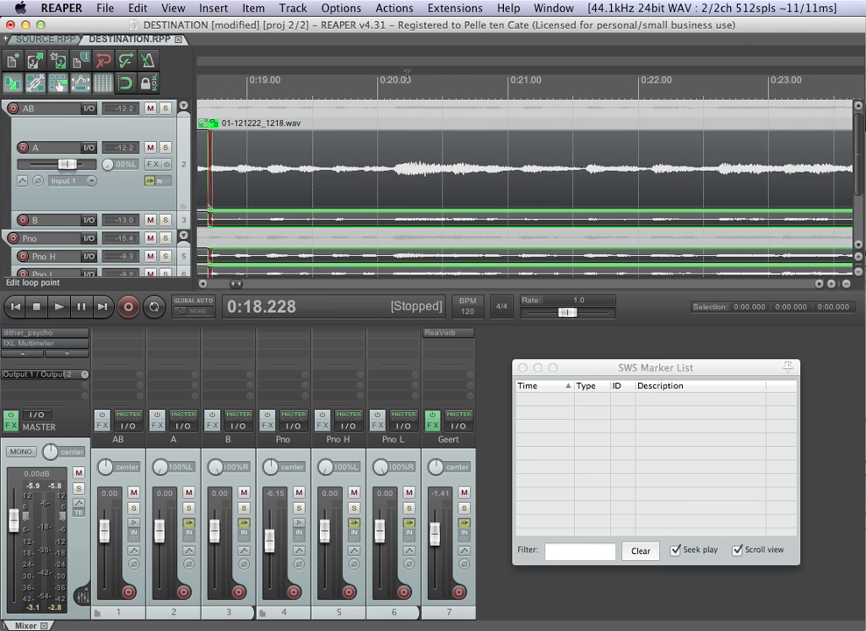
- Inspect the settings of the crossfade between the two takes on track A in the Crossfade Editor, and close it
left_click(212, 160)
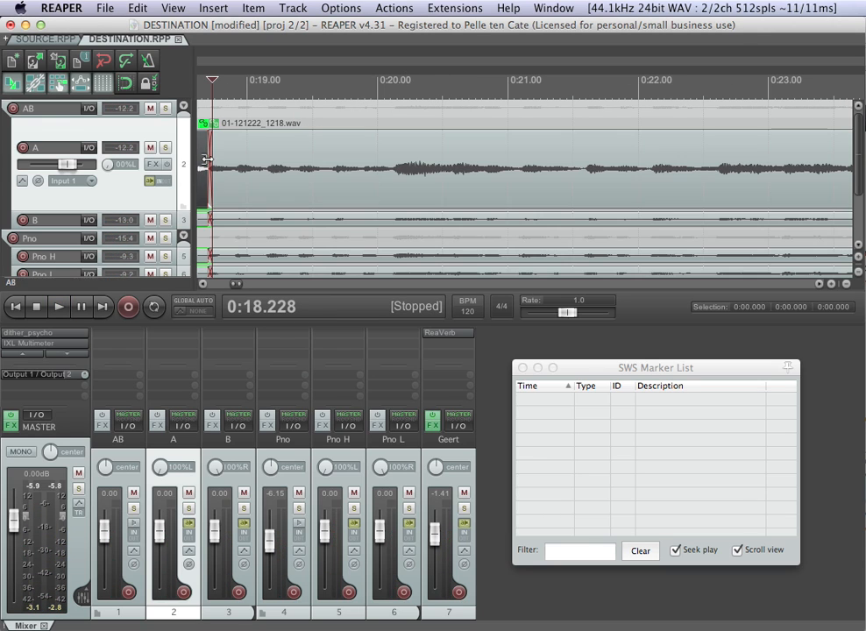
scroll(228, 153, "left", 1)
scroll(377, 149, "up", 15)
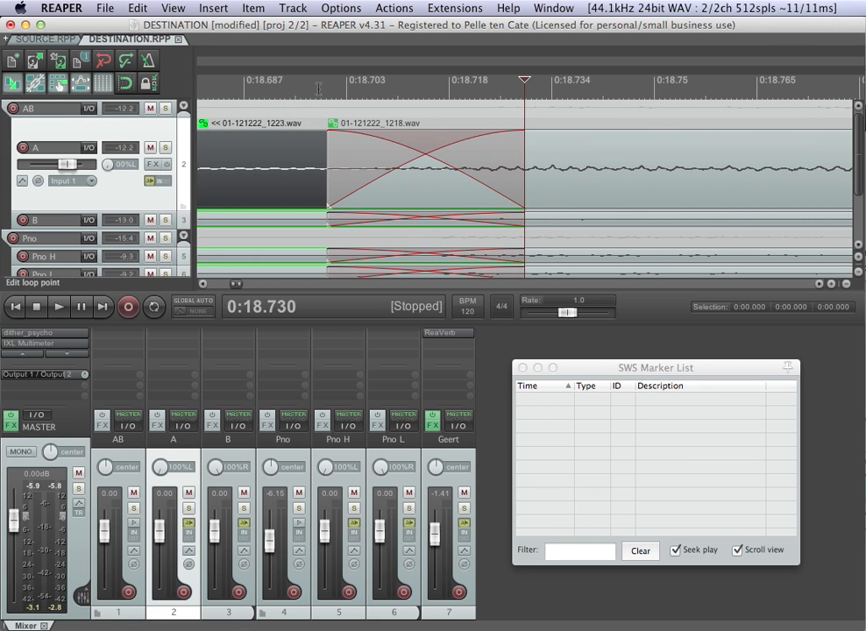
double_click(411, 154)
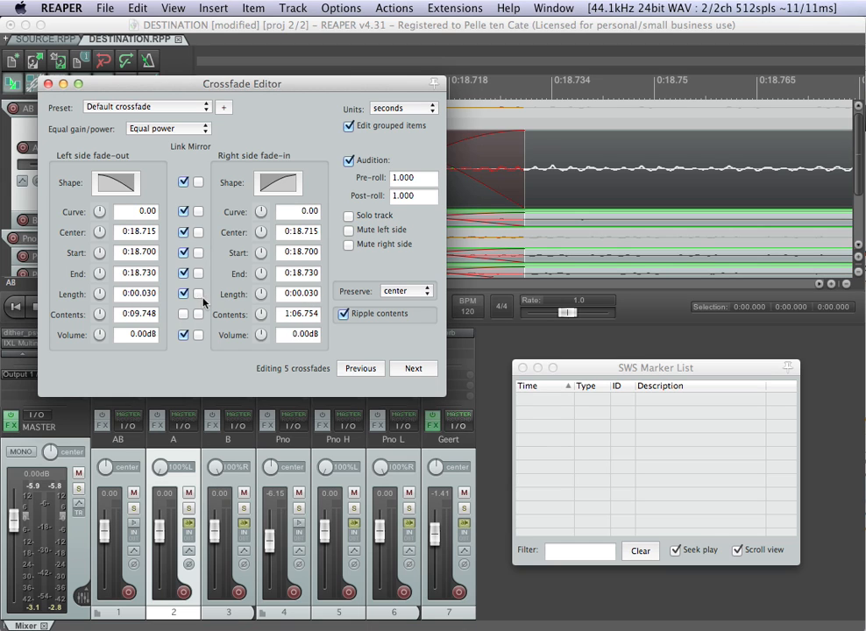
left_click(49, 83)
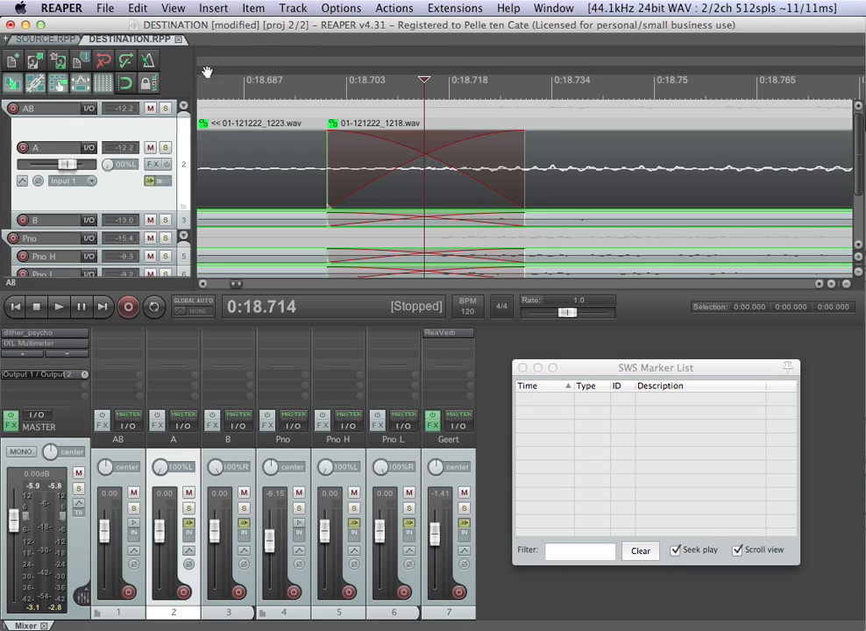
- Check the Seconds (edit cursor) nudge value in the SWS Extension Command Parameters, and close the dialog
left_click(455, 8)
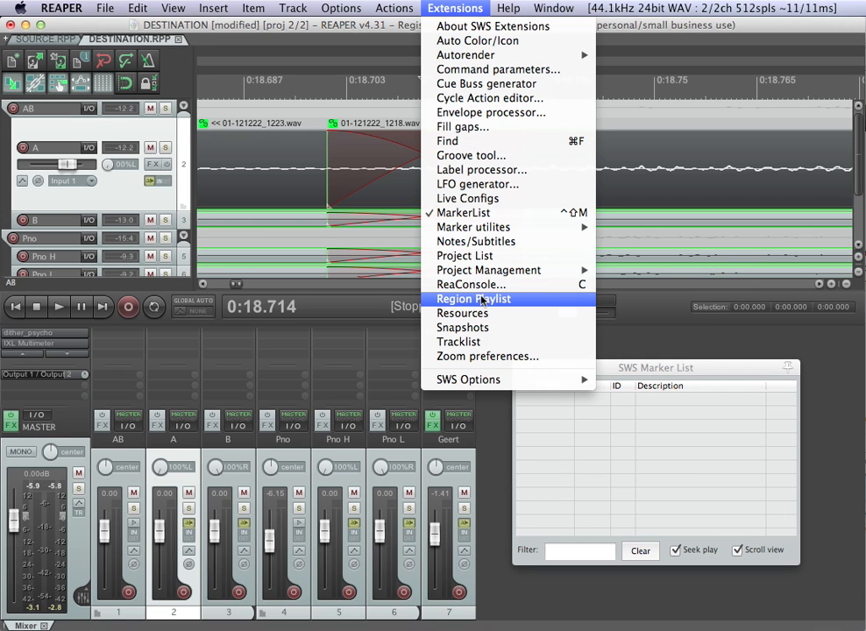
left_click(492, 70)
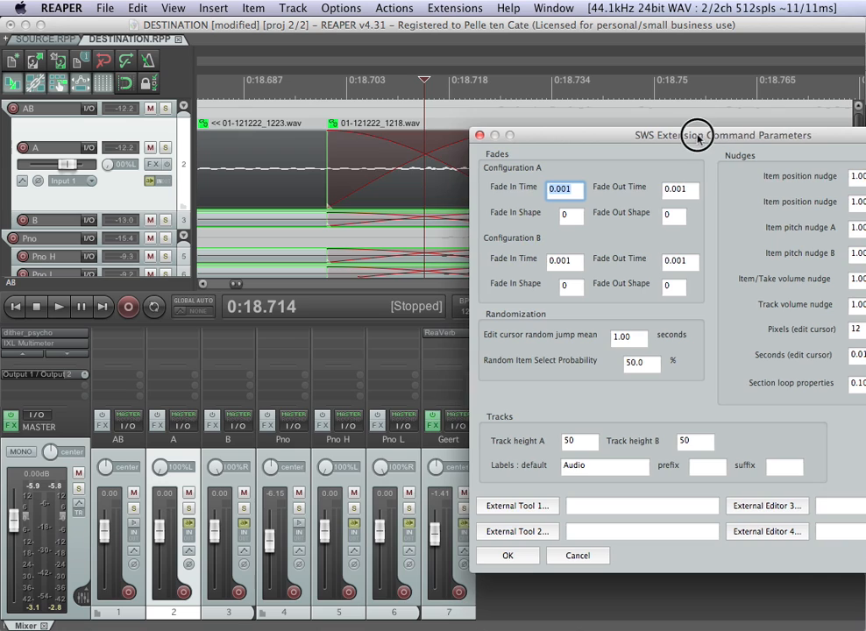
left_click_drag(700, 133, 422, 118)
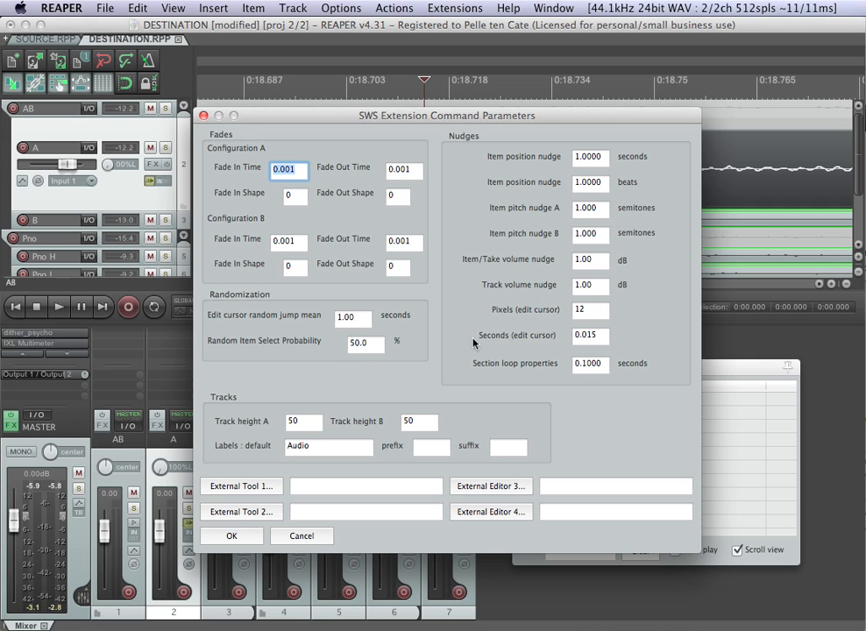
left_click(595, 337)
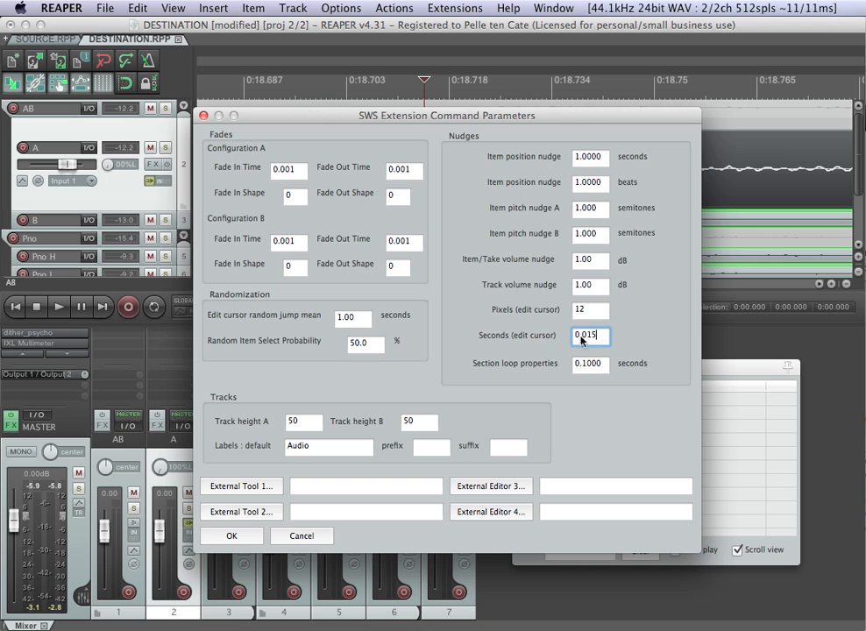
left_click(204, 116)
- Audition the edit between the two takes again, playing from about 0:18.4 and from about 0:18.3
scroll(518, 156, "down", 8)
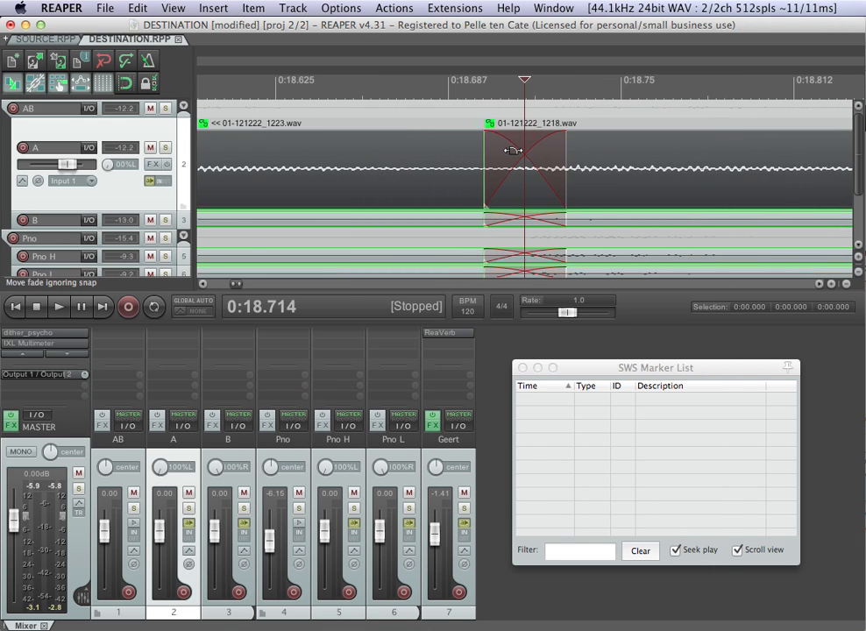
left_click(319, 85)
key("space")
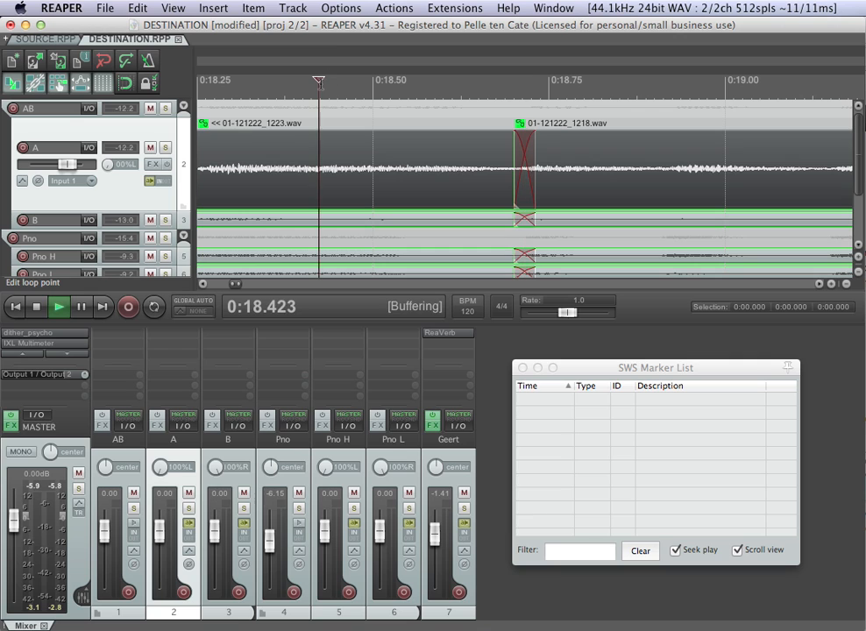
key("space")
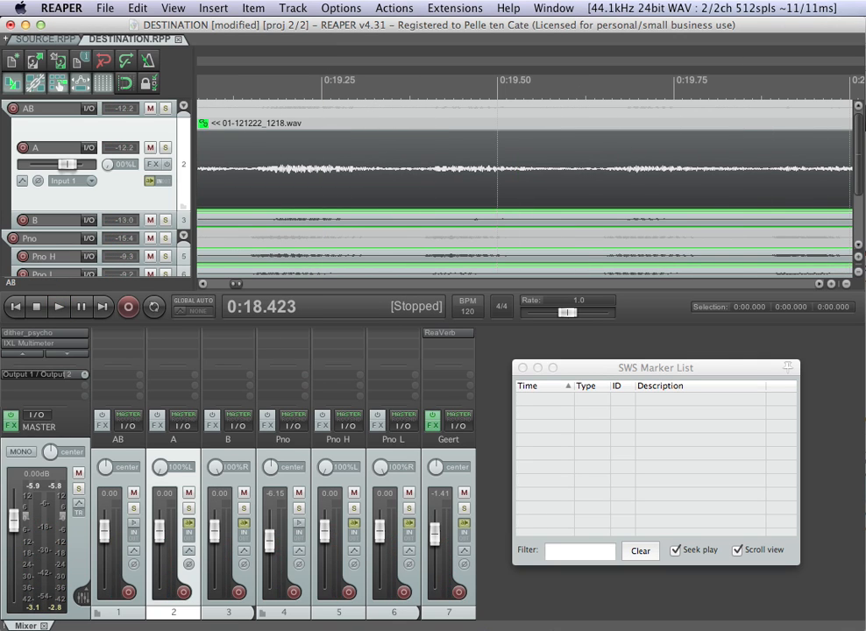
scroll(359, 136, "down", 4)
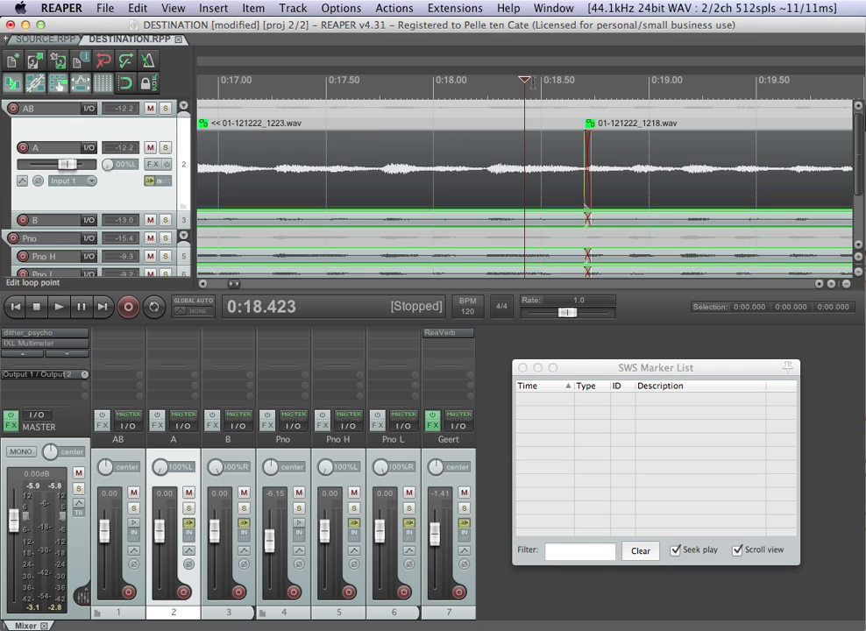
left_click(493, 93)
key("space")
key("space")
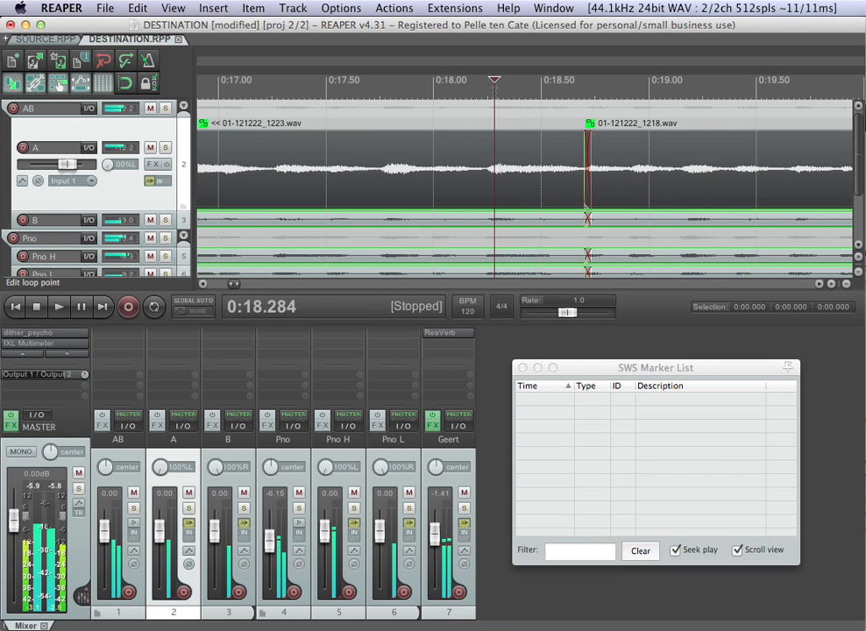
- Mark a time selection over take 01-121222_1218.wav from 0:28.559 to 0:32.506 during playback
scroll(613, 185, "down", 10)
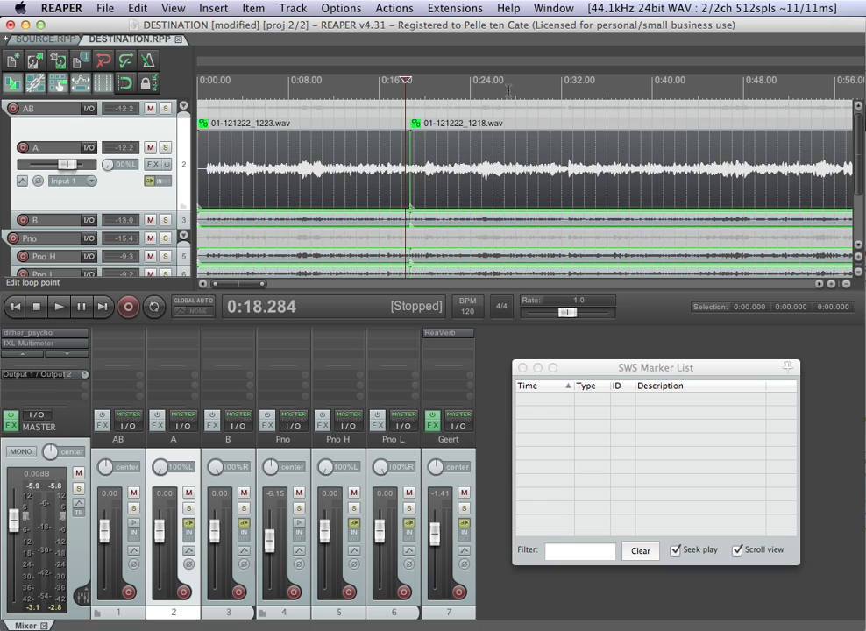
scroll(565, 88, "down", 2)
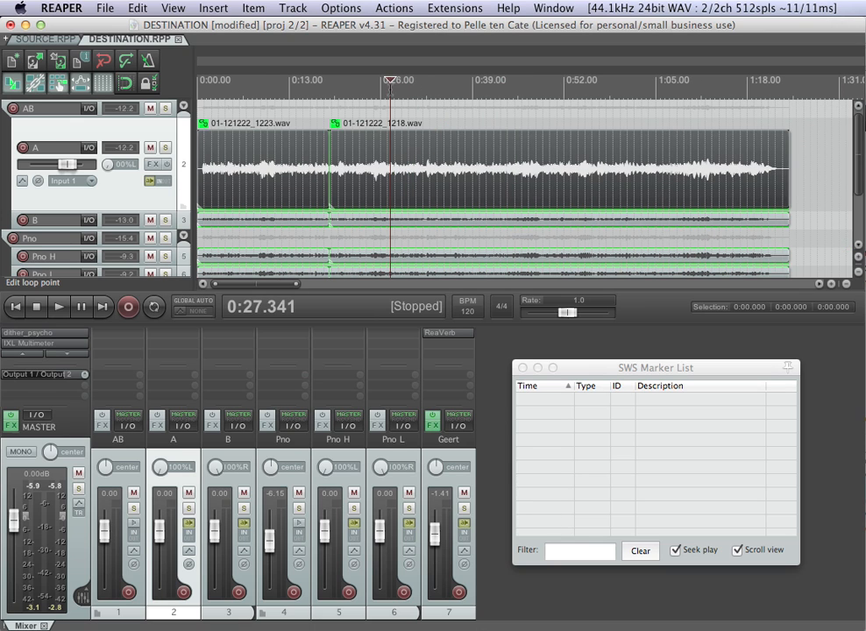
left_click(381, 85)
key("space")
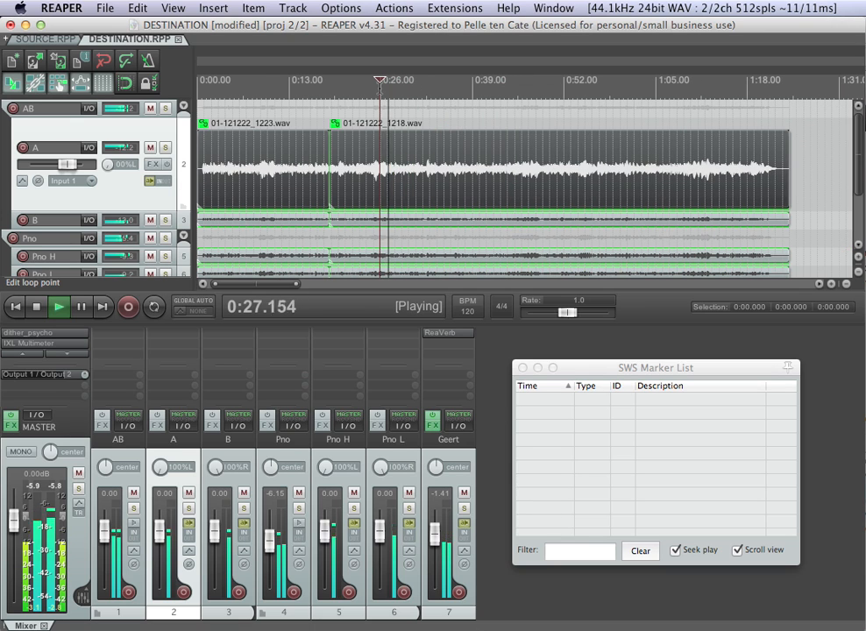
key("[")
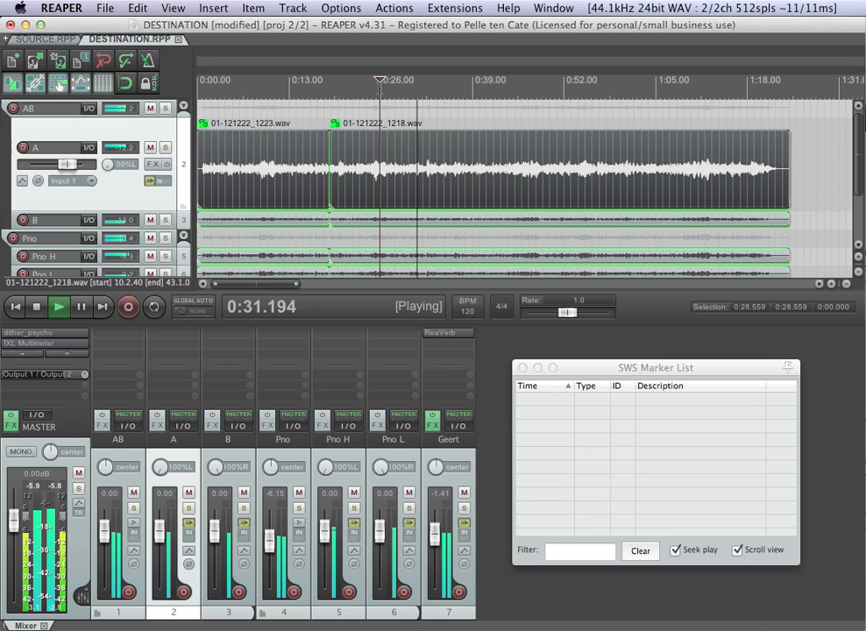
key("]")
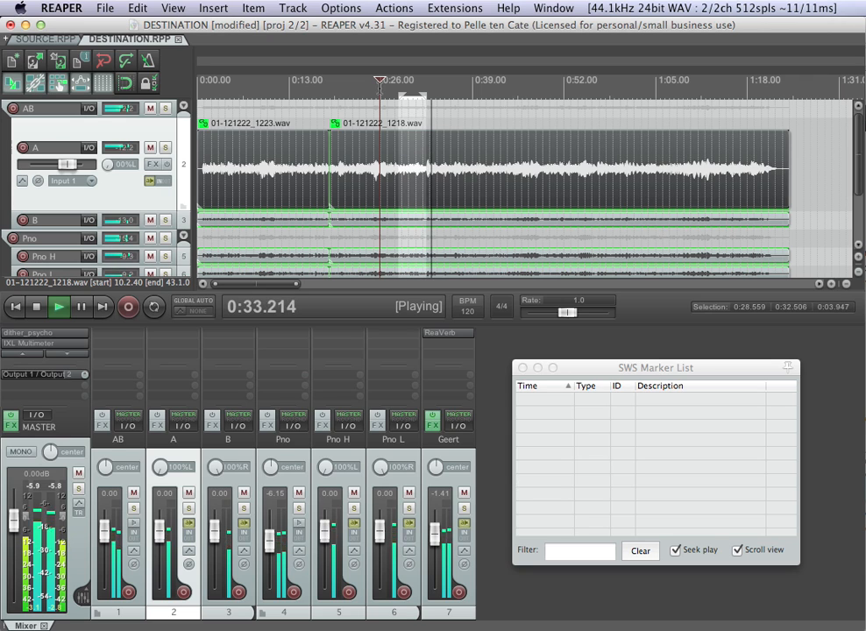
key("space")
- Audition the passage from 0:26.622 and move the time selection's start to 0:28.372
scroll(436, 140, "up", 10)
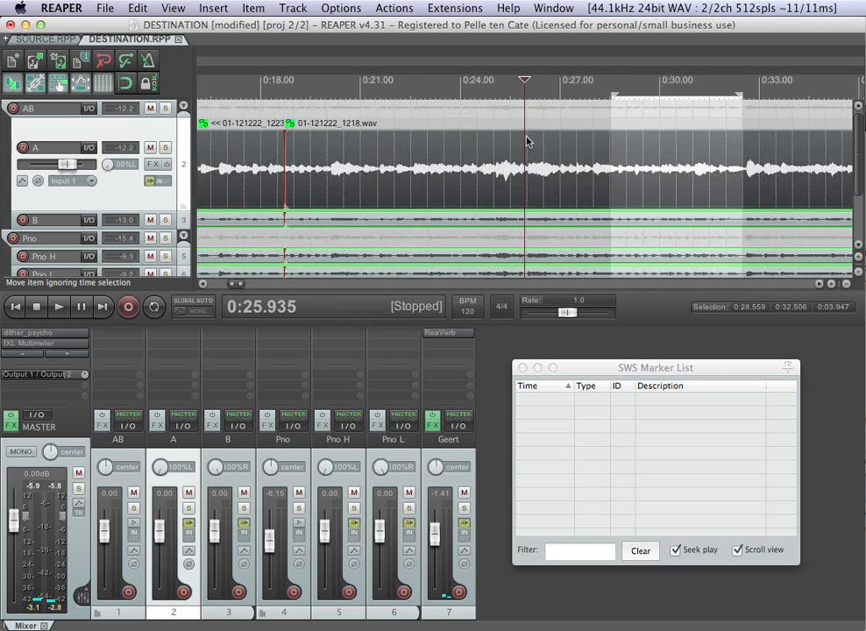
scroll(692, 145, "down", 1)
left_click(589, 88)
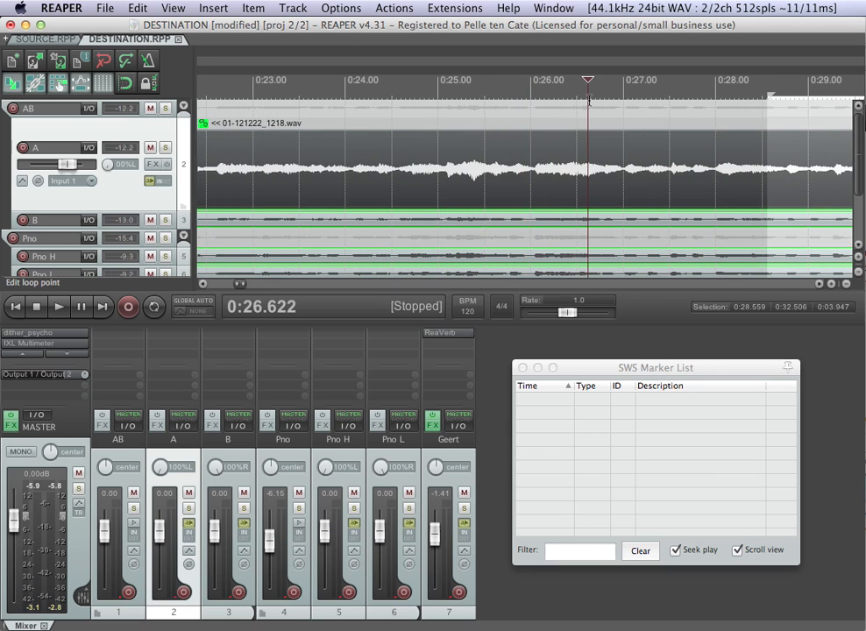
scroll(603, 108, "down", 2)
key("space")
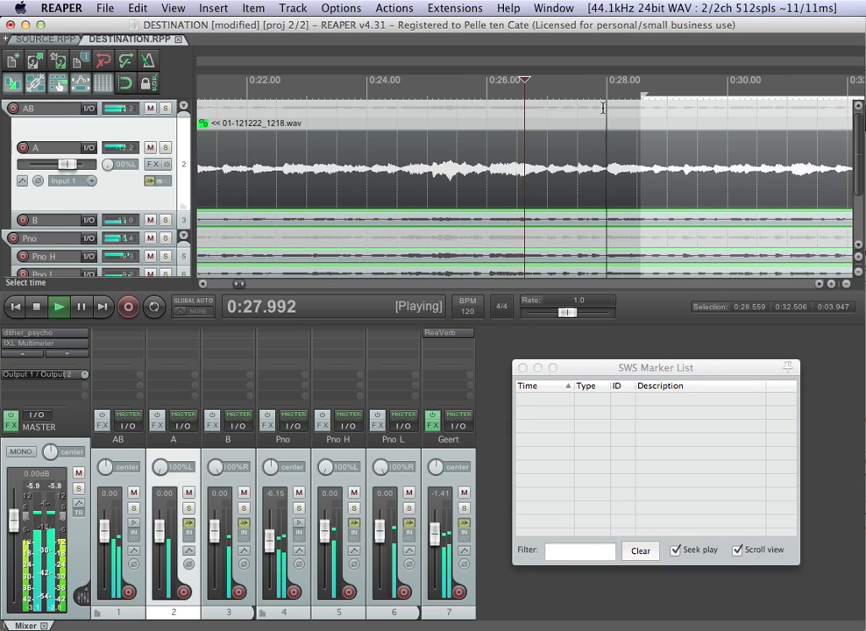
key("space")
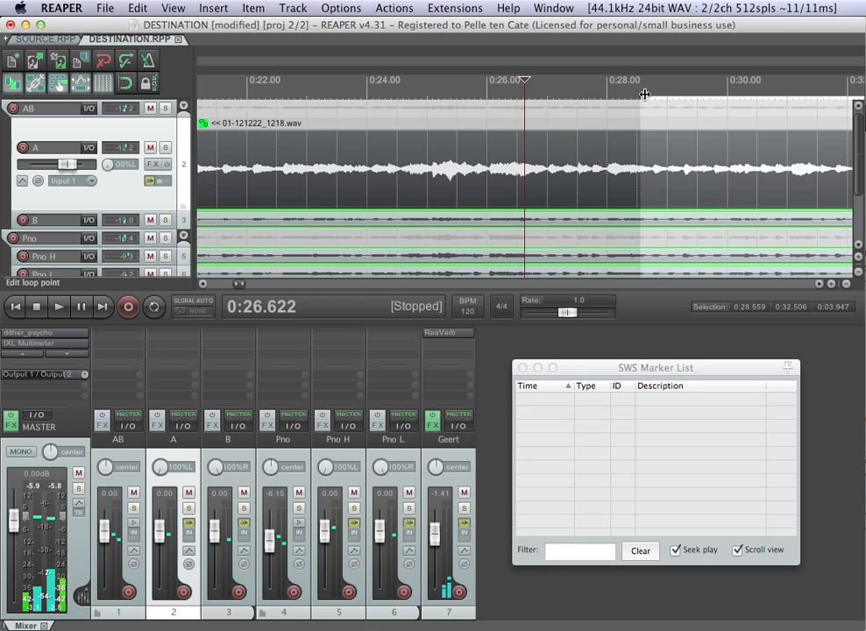
left_click_drag(640, 94, 626, 93)
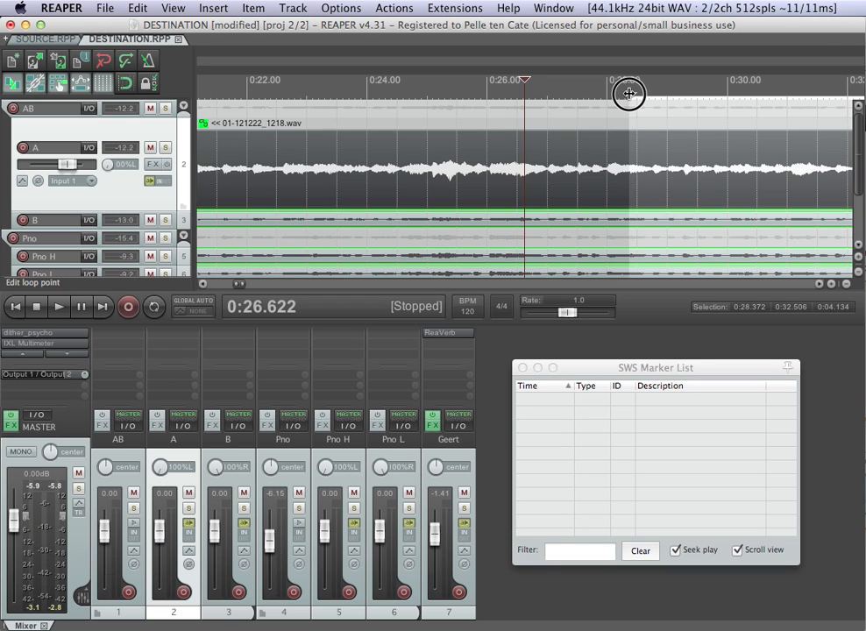
- Play the passage from about 0:22.7 and re-mark the time selection's start at 0:26.573 during playback
scroll(593, 194, "down", 3)
scroll(593, 195, "down", 3)
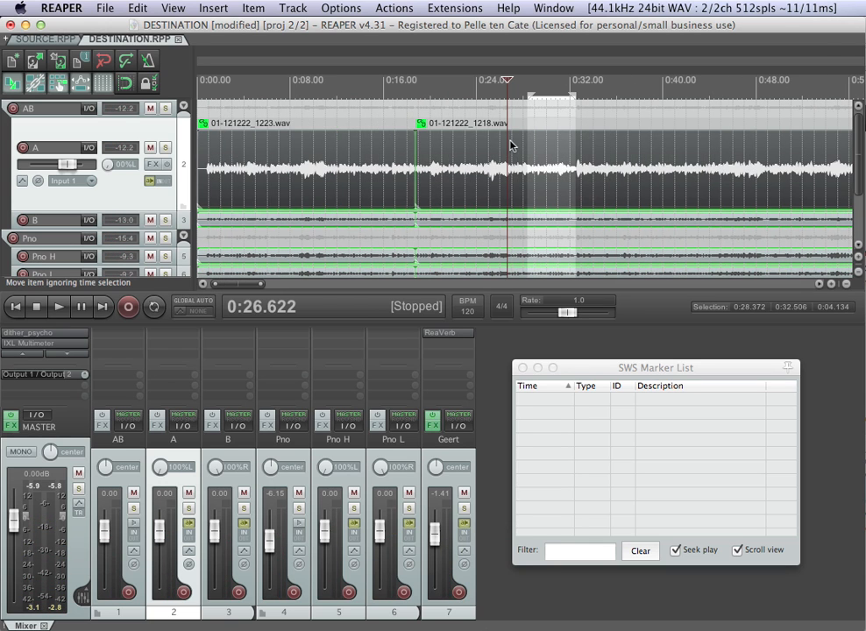
left_click(489, 87)
key("space")
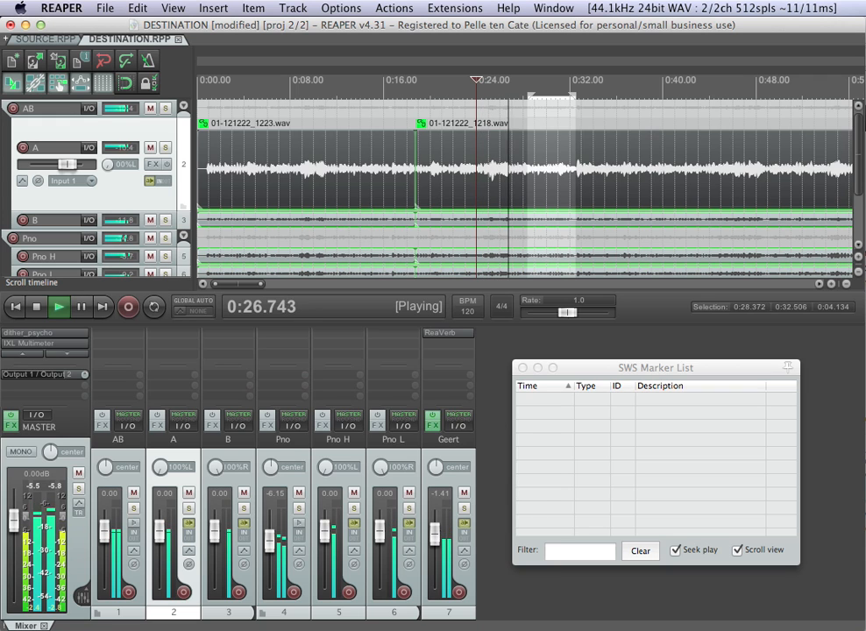
left_click(461, 88)
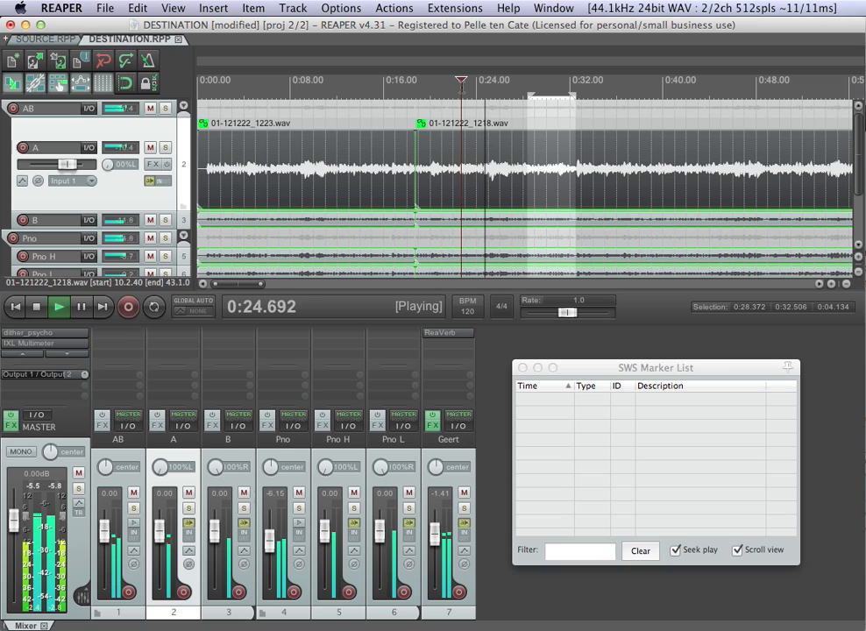
key("[")
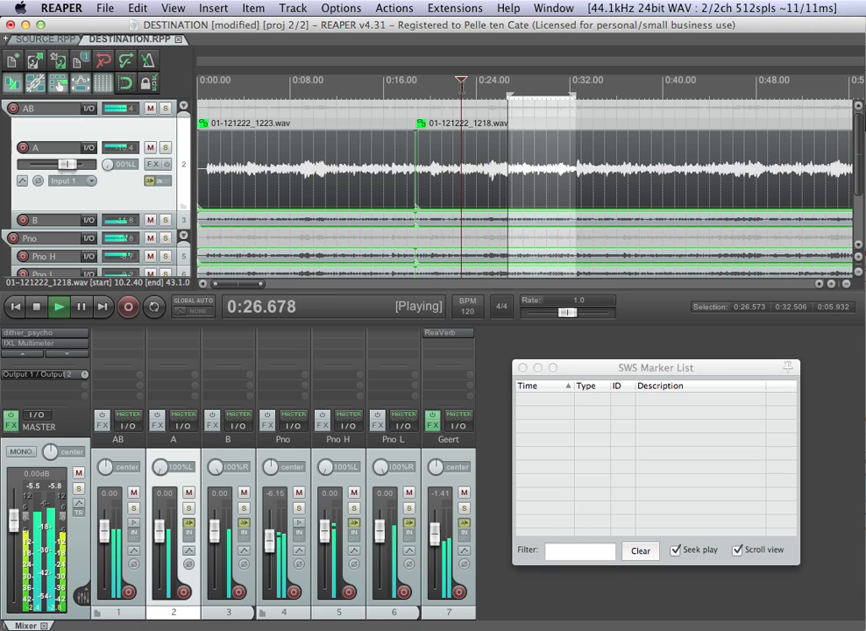
scroll(510, 142, "up", 3)
scroll(510, 147, "up", 3)
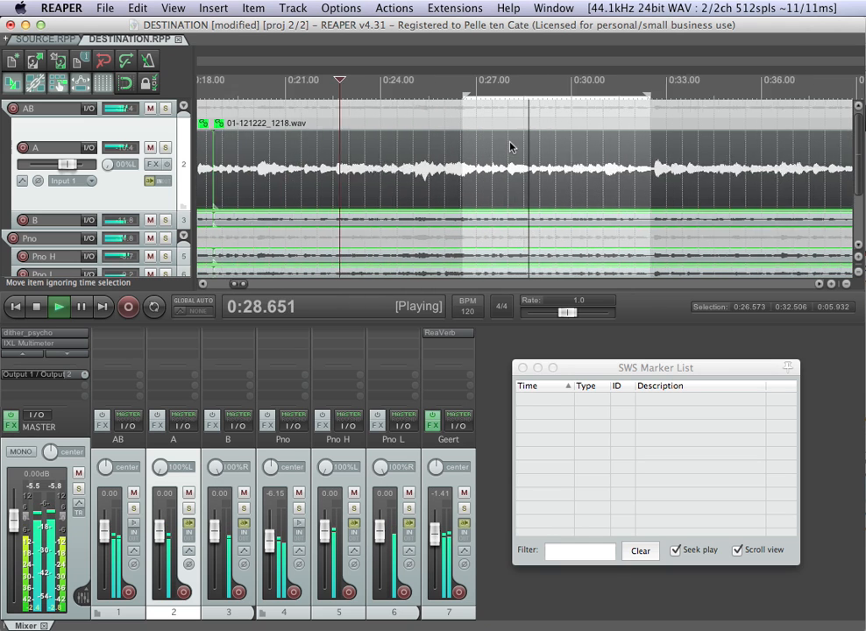
key("space")
scroll(557, 147, "down", 3)
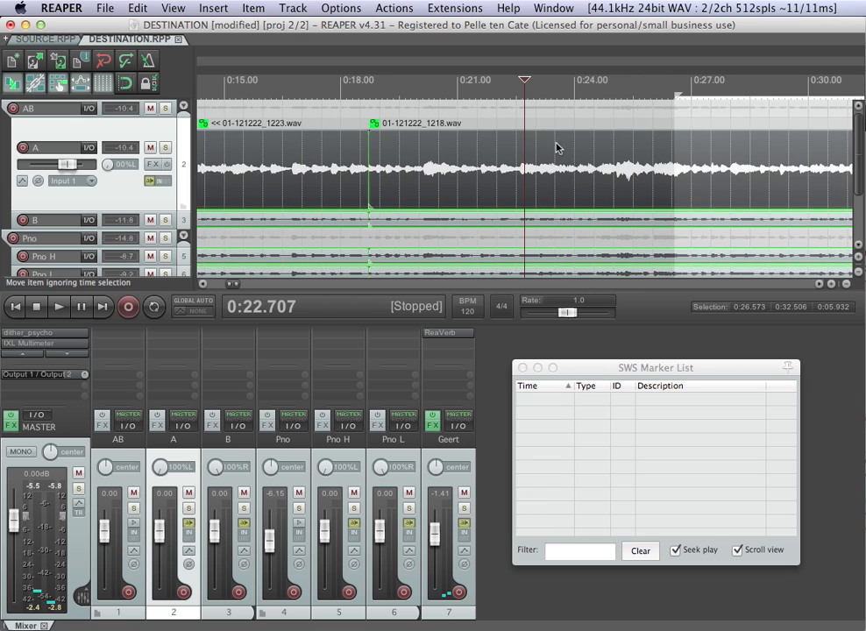
- Audition the start of the time selection, playing from 0:26.209
left_click(661, 84)
key("space")
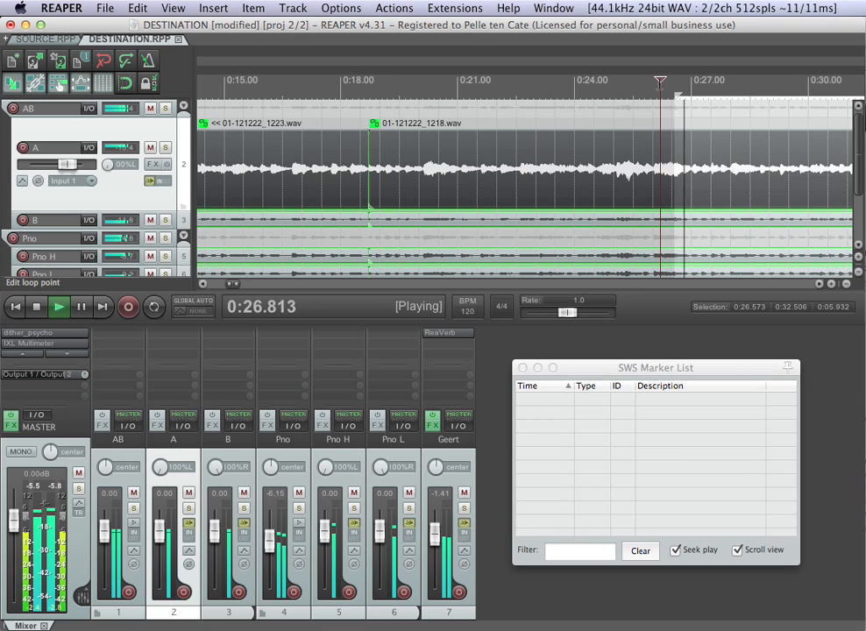
key("space")
scroll(701, 146, "down", 3)
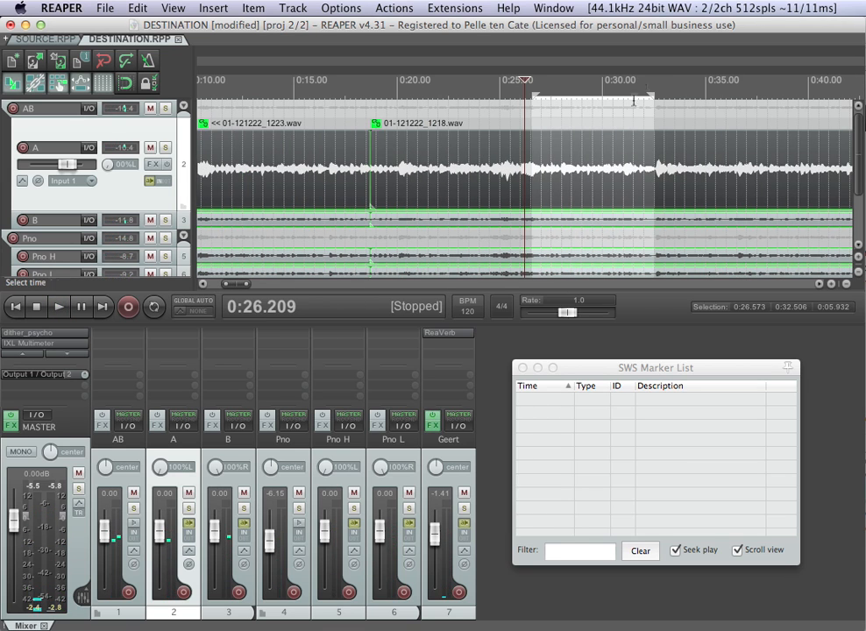
- Play across the end of the time selection in the DESTINATION project, starting from 0:32.200
key("space")
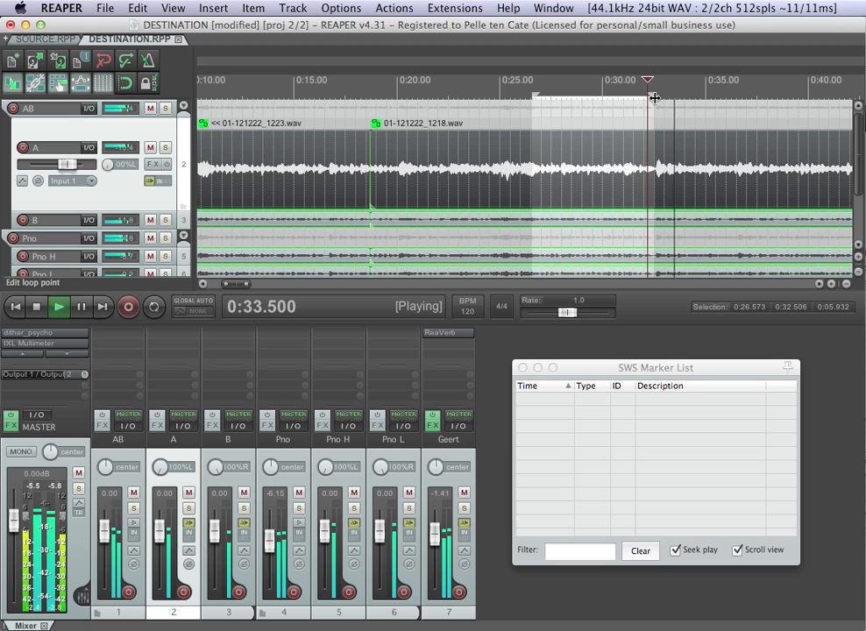
key("space")
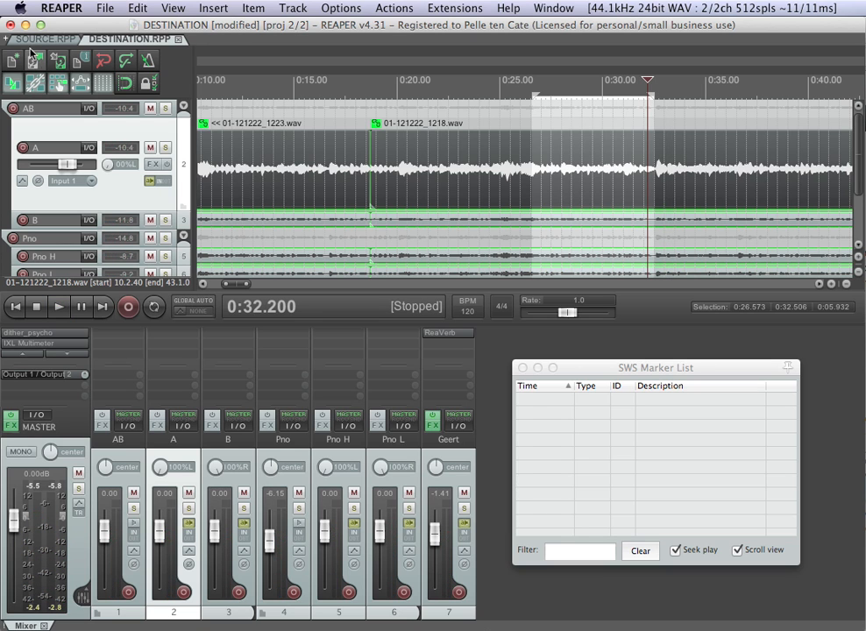
- In the SOURCE project, play the Bach 2 take and mark the matching passage from 2:28.707 to 2:34.779 during playback
left_click(27, 40)
scroll(268, 193, "down", 6)
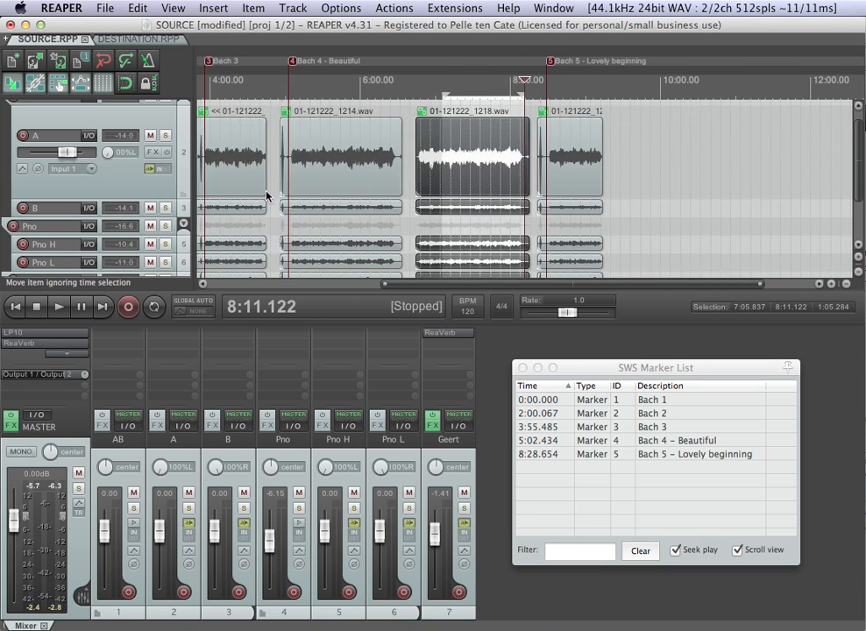
scroll(267, 195, "down", 1)
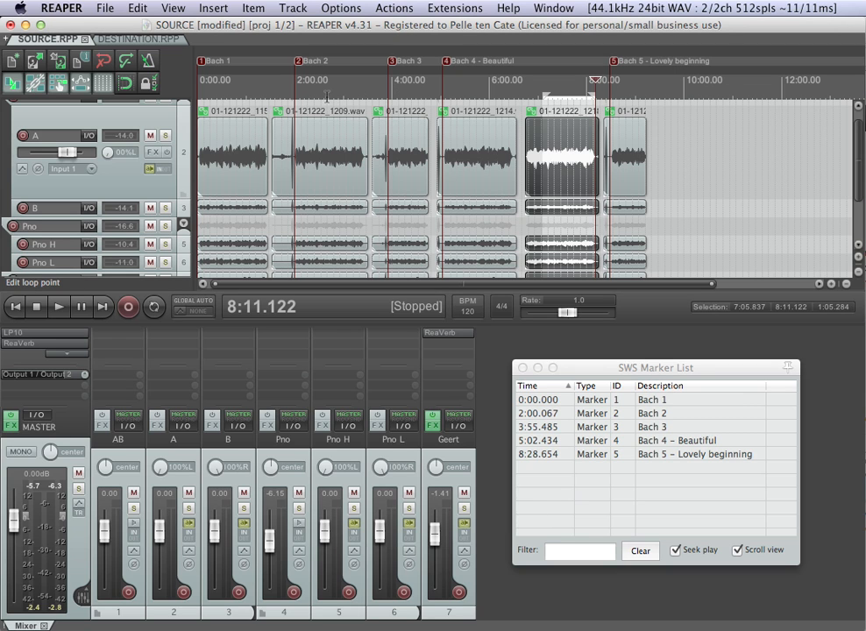
key("space")
scroll(492, 159, "up", 6)
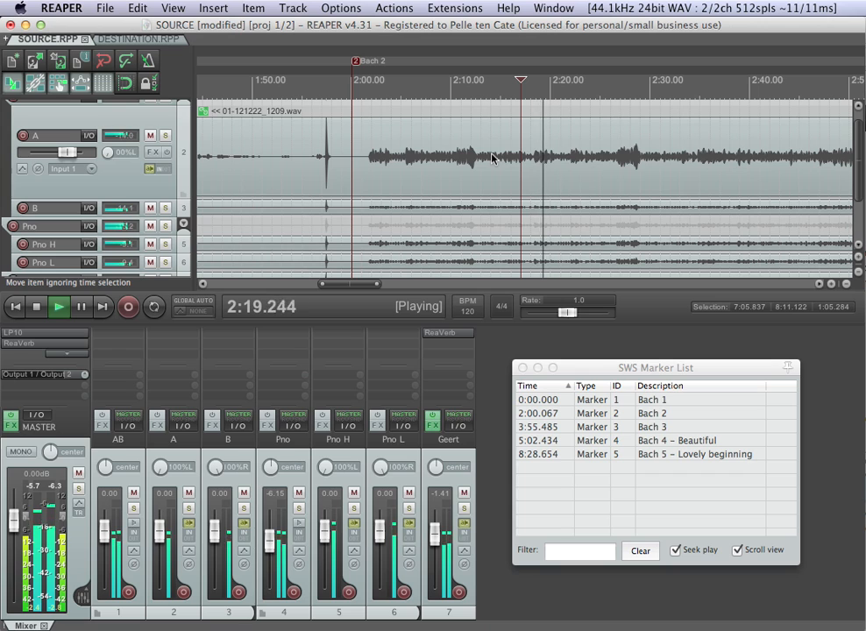
left_click(589, 86)
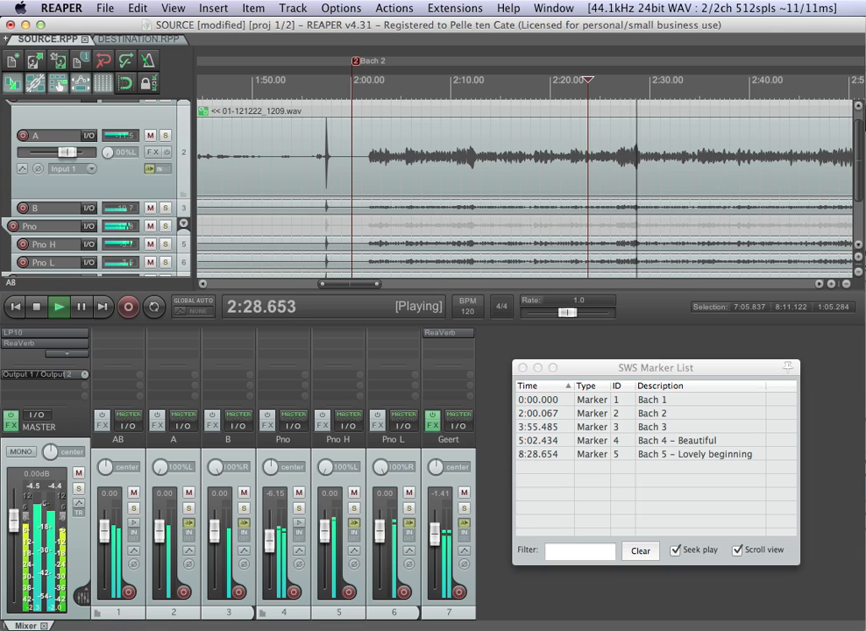
left_click(620, 87)
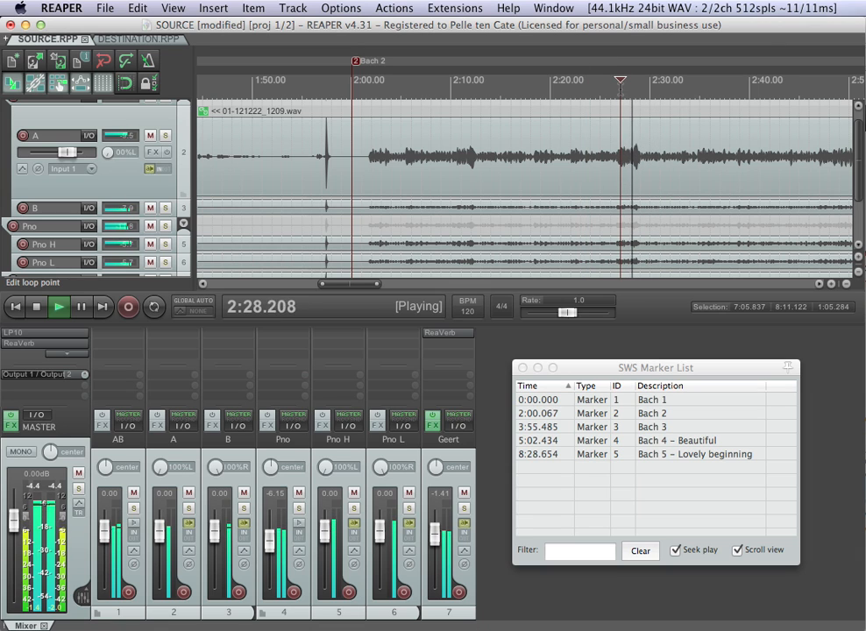
key("[")
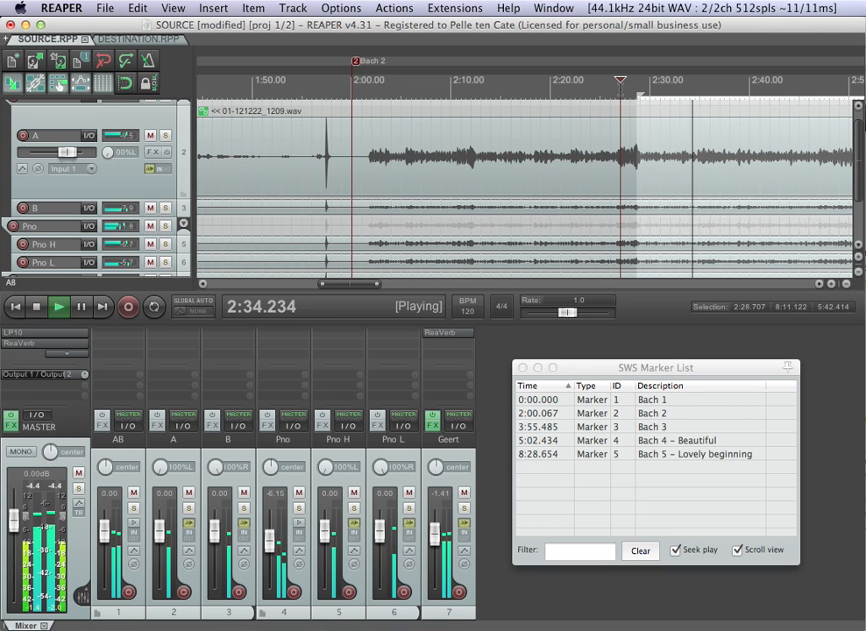
key("]")
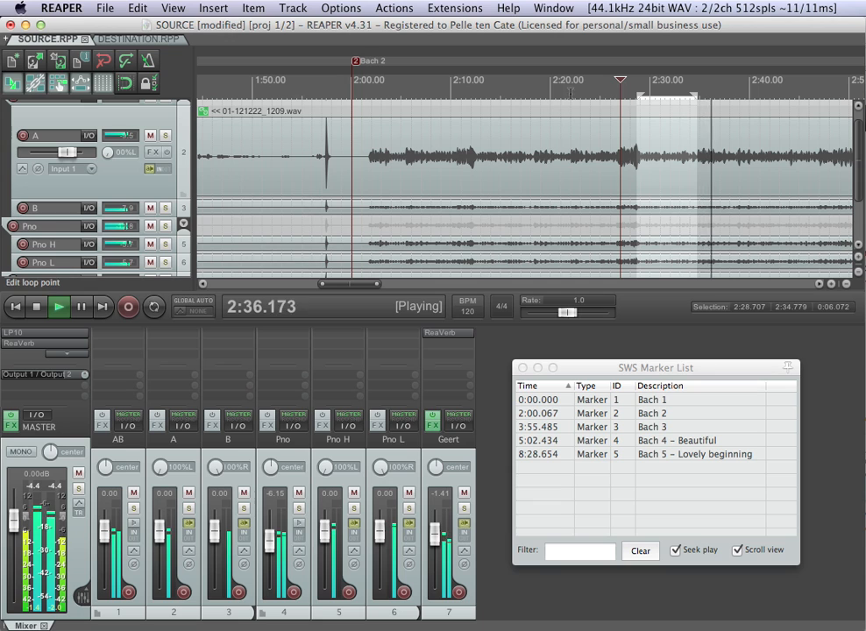
- Audition the start of the source passage and move the time selection's start to 2:28.614
left_click(634, 89)
scroll(649, 107, "up", 5)
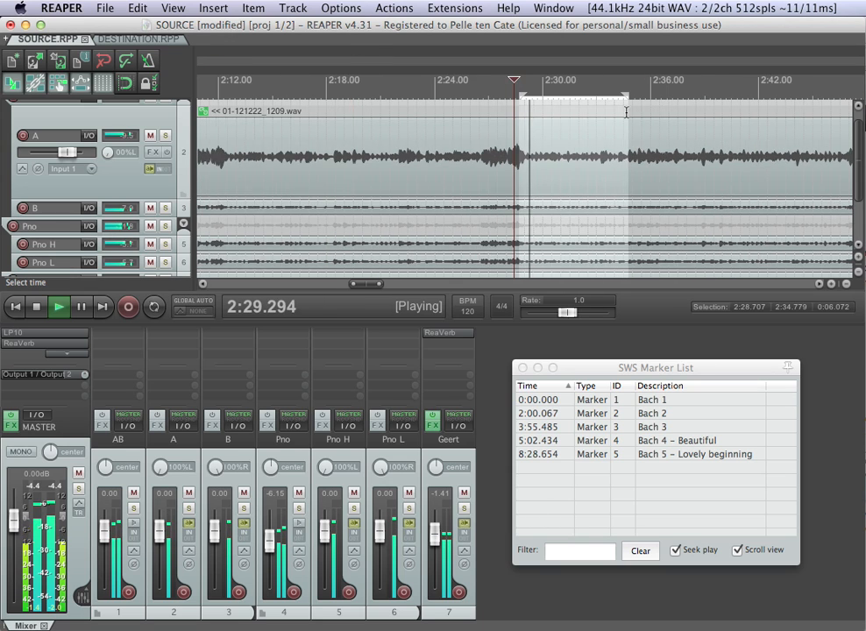
key("space")
left_click(485, 83)
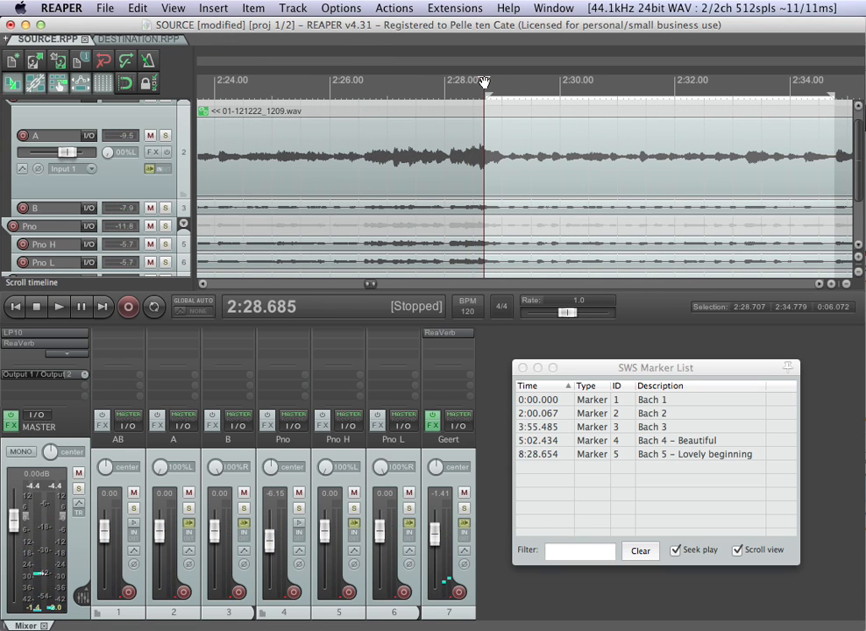
key("space")
key("space")
left_click_drag(487, 96, 480, 93)
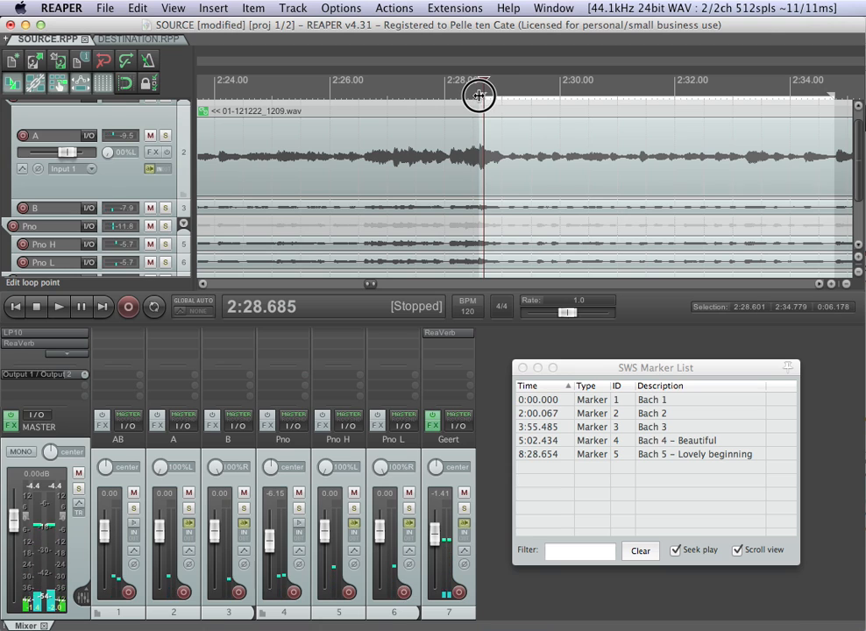
key("space")
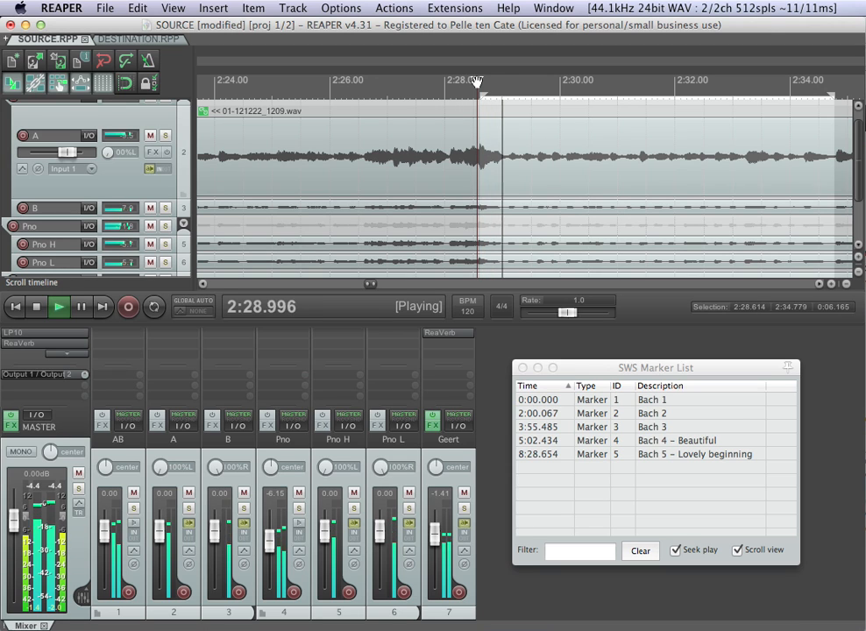
key("space")
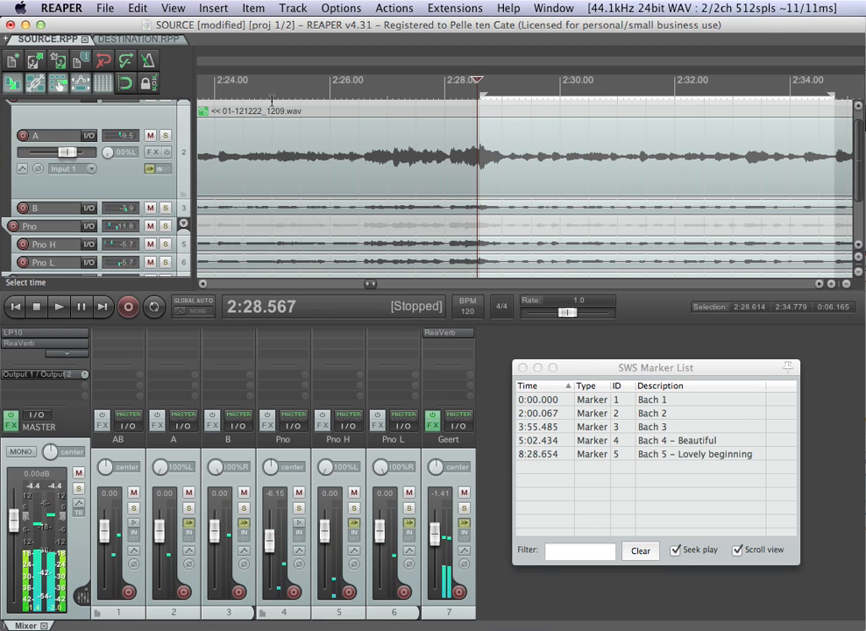
- Compare both marked passages and run the source-destination edit, replacing the DESTINATION selection with the passage from 01-121222_1209.wav
scroll(507, 144, "down", 3)
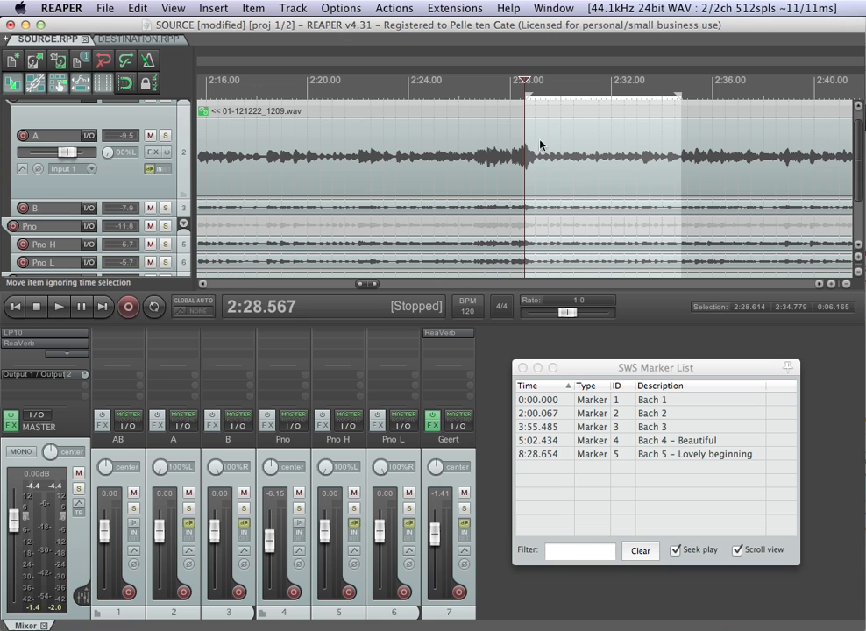
scroll(601, 143, "down", 4)
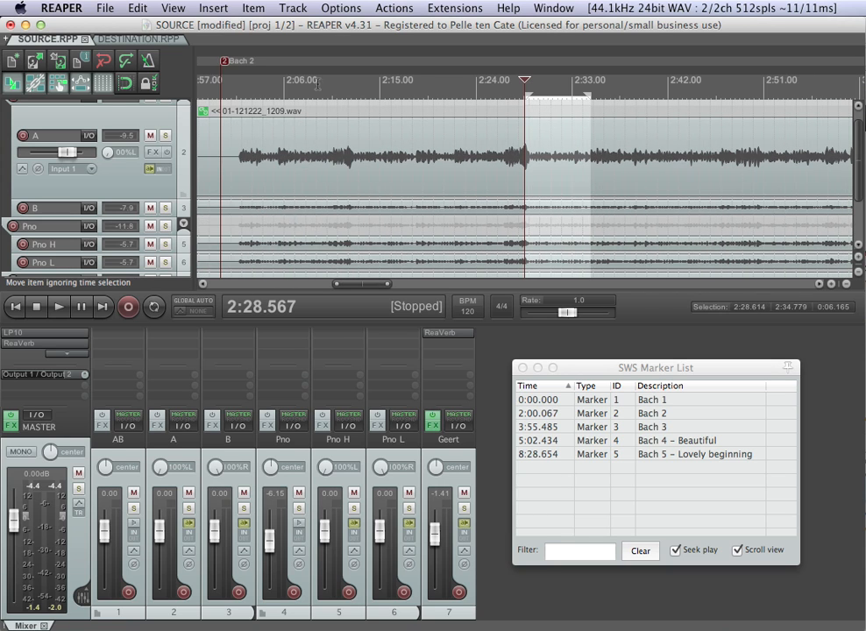
left_click(137, 39)
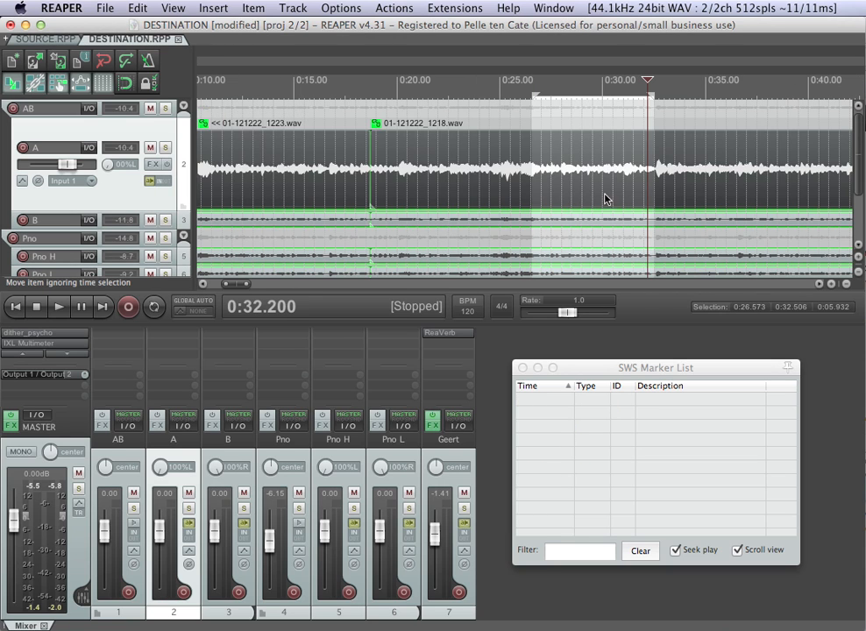
left_click(56, 41)
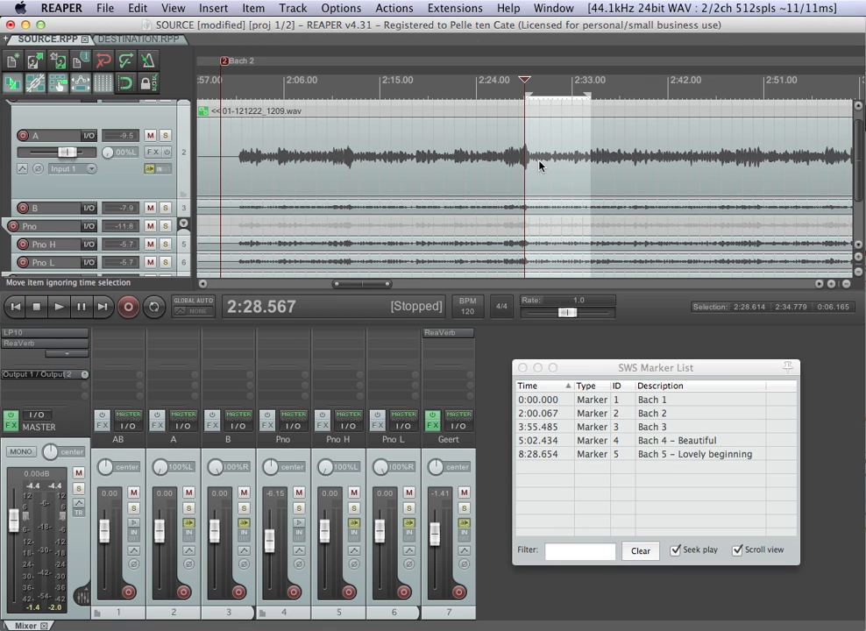
key("e")
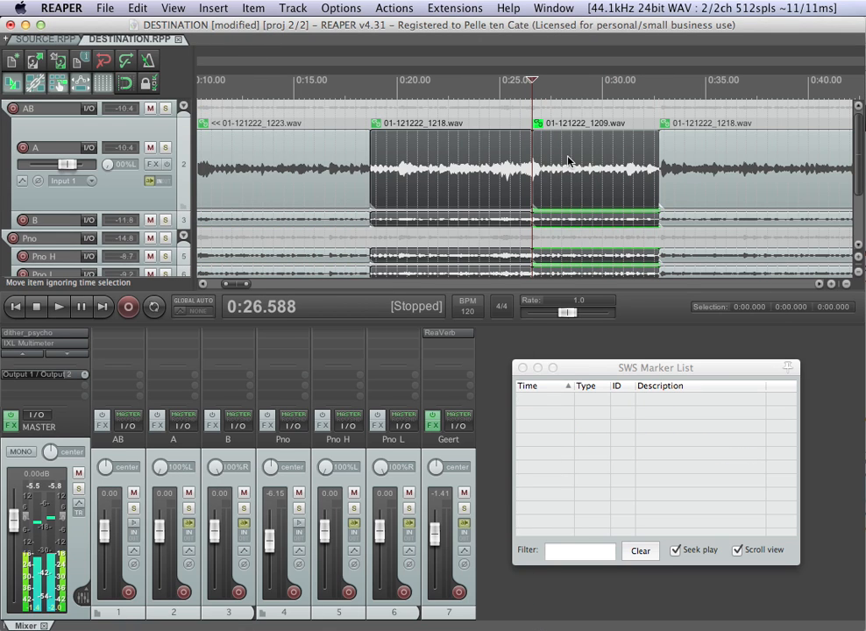
- Inspect the crossfade into 01-121222_1209.wav and play through the inserted passage into the following 01-121222_1218.wav item
scroll(547, 155, "up", 5)
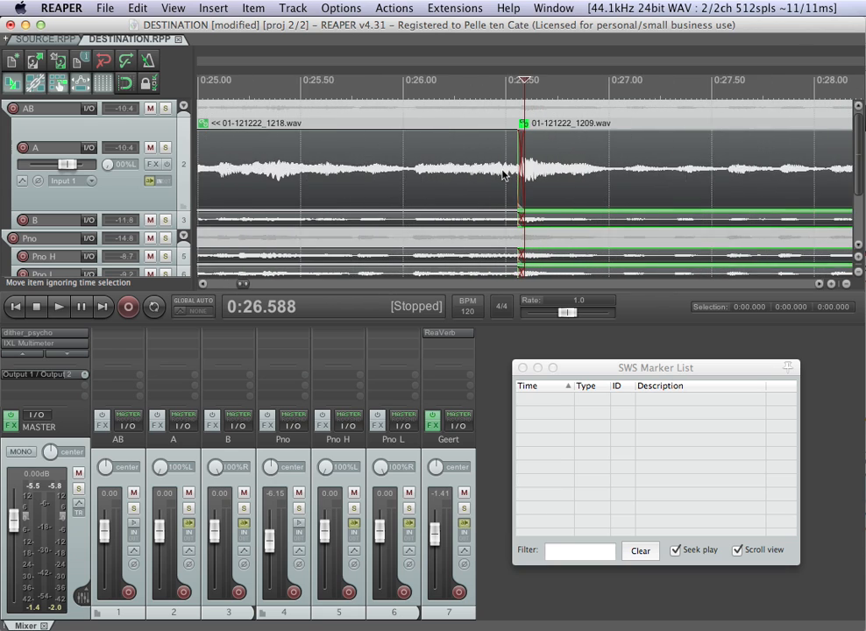
scroll(504, 174, "down", 3)
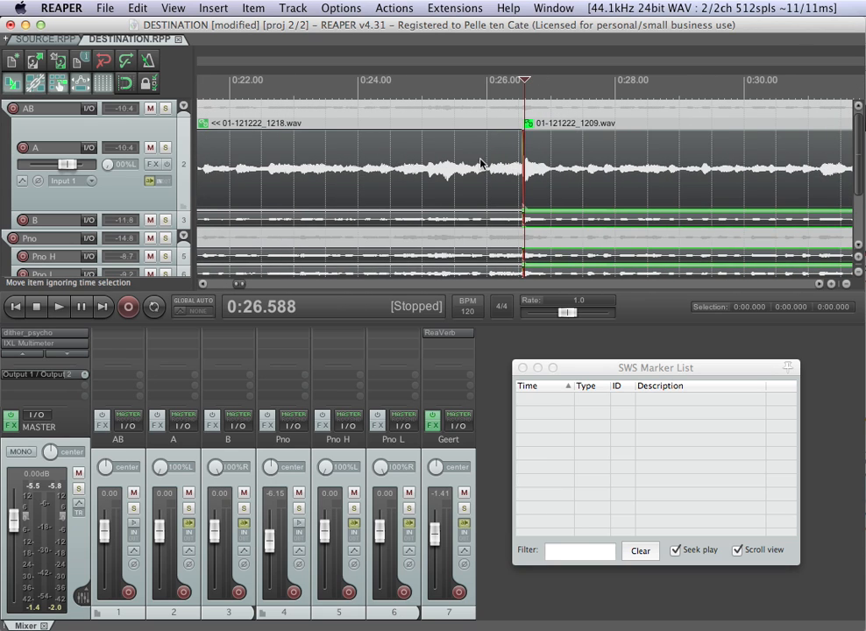
left_click(383, 80)
key("space")
key("space")
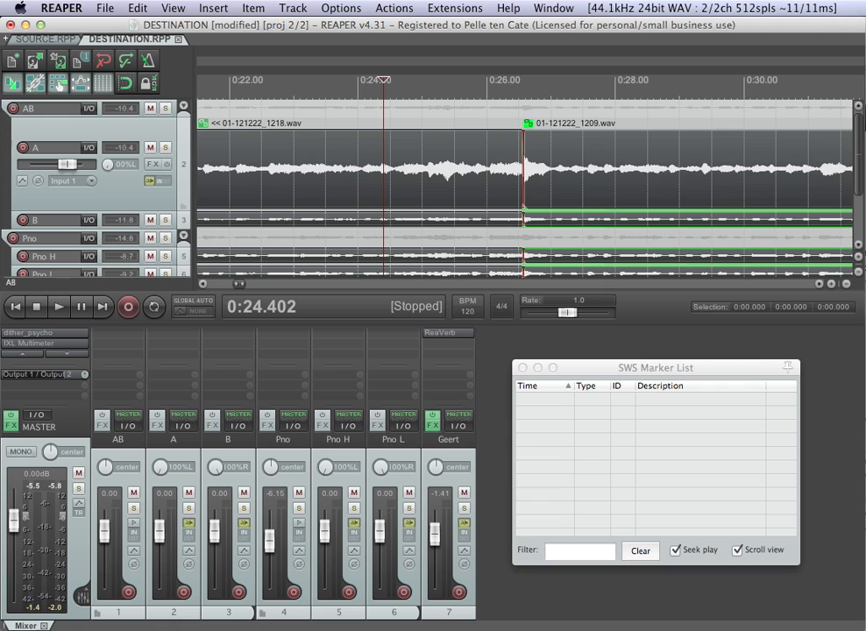
key("space")
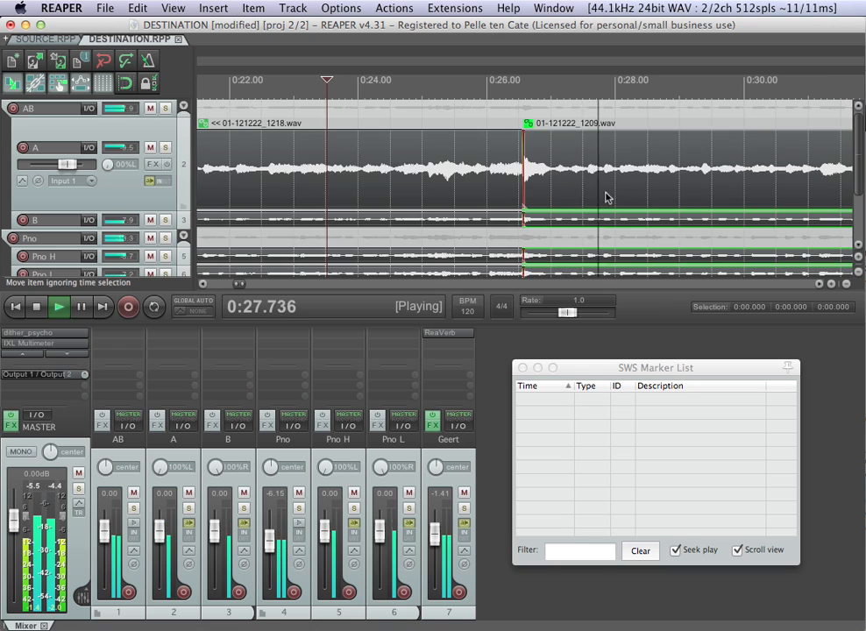
scroll(604, 193, "down", 2)
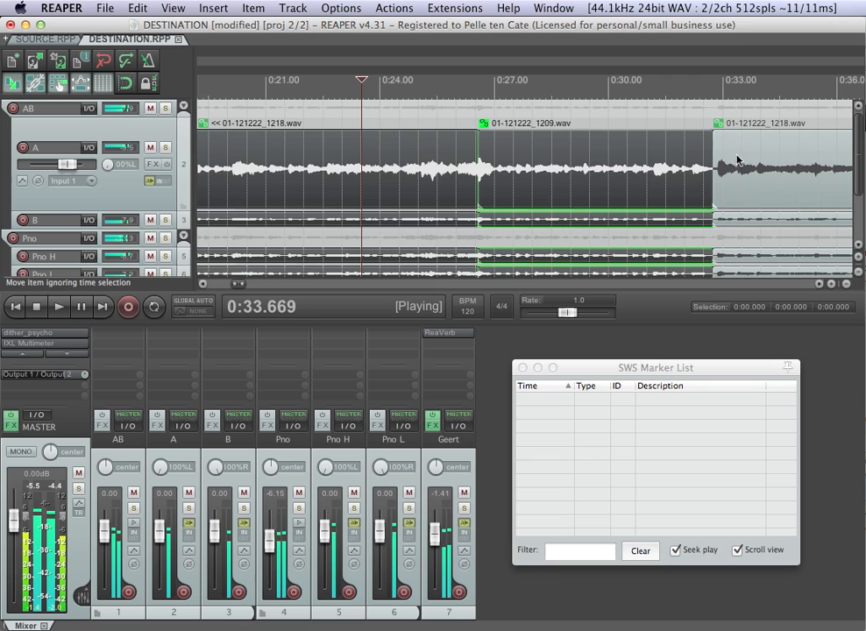
key("space")
- Select the items around the join between 01-121222_1209.wav and the following 01-121222_1218.wav, and open that crossfade in the Crossfade Editor
left_click(711, 169)
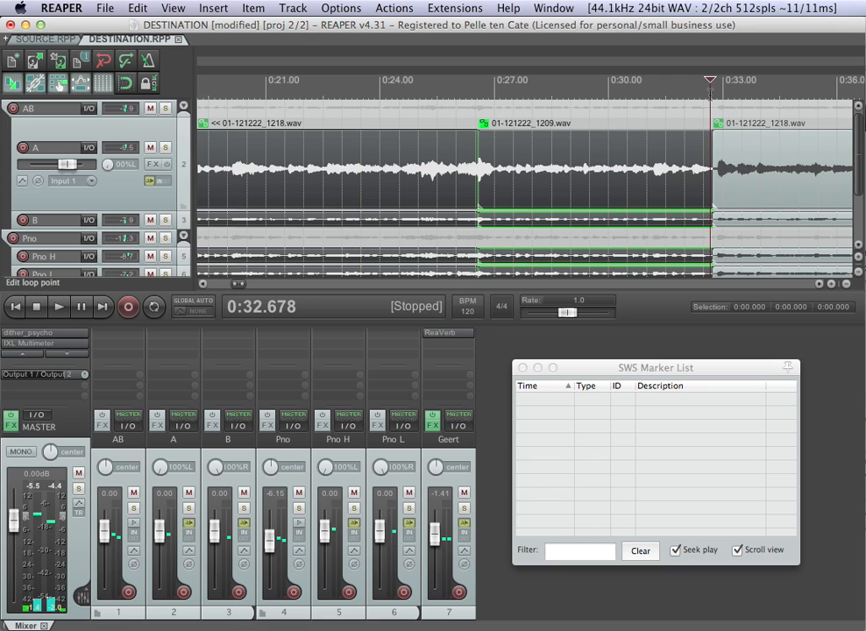
left_click(697, 171)
left_click(786, 170, "shift")
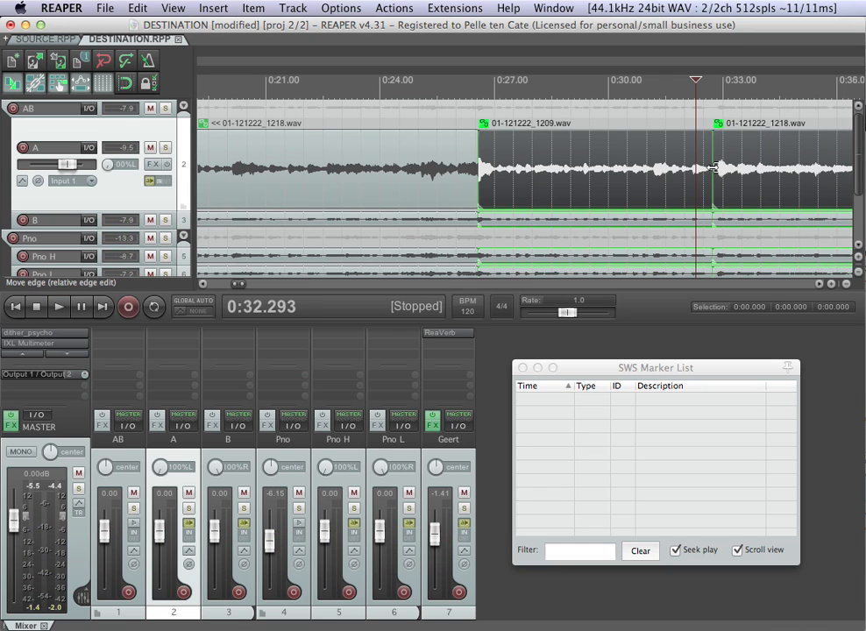
scroll(715, 94, "right", 3)
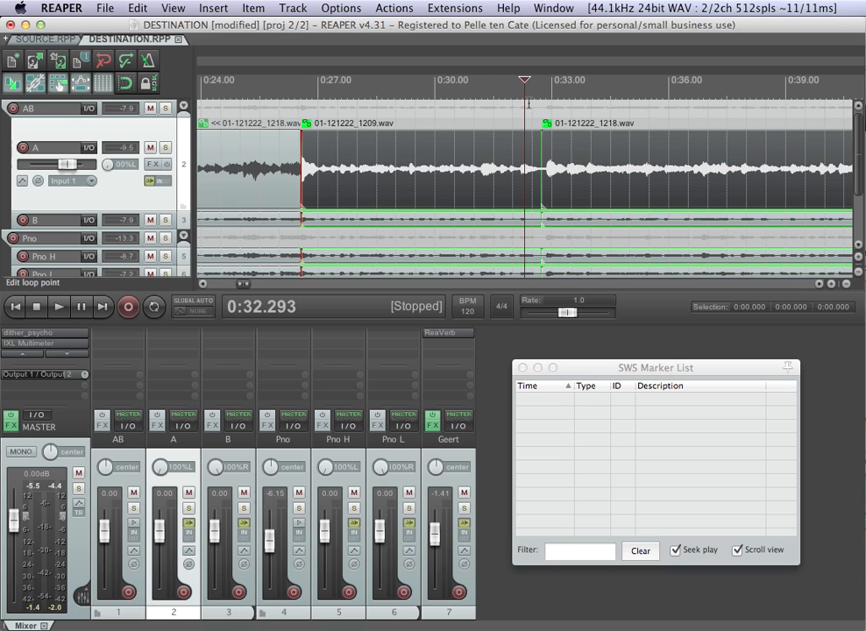
scroll(541, 175, "up", 10)
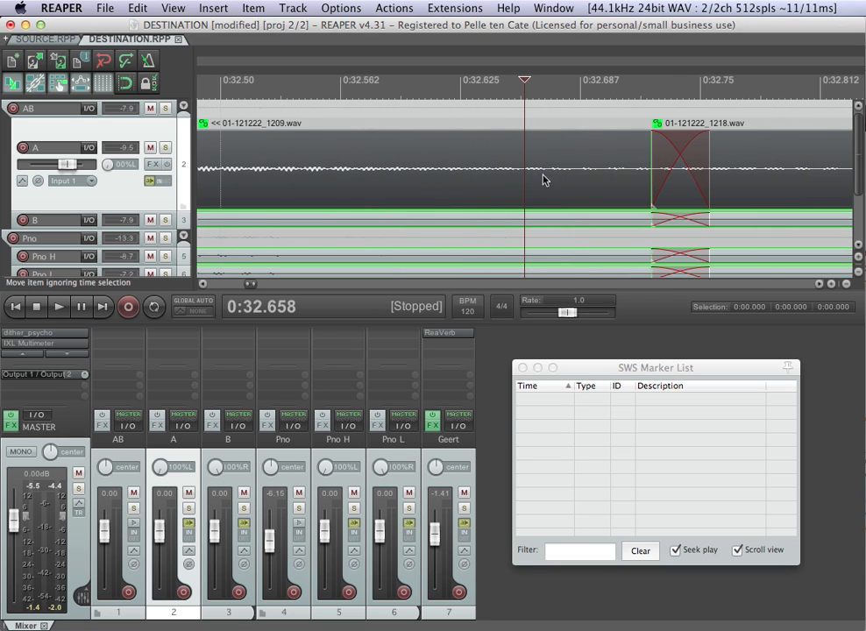
left_click(694, 169)
left_click(685, 162)
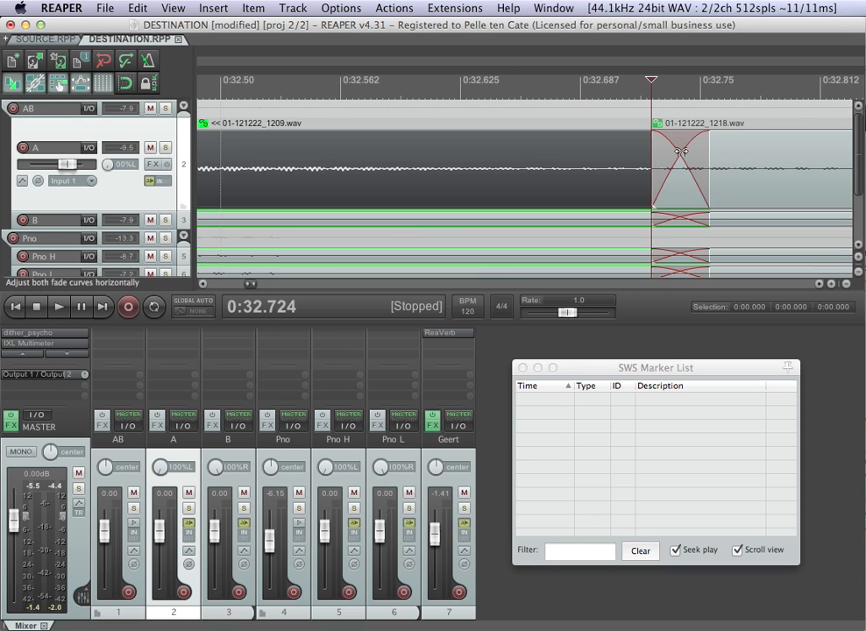
left_click(678, 145)
double_click(678, 156)
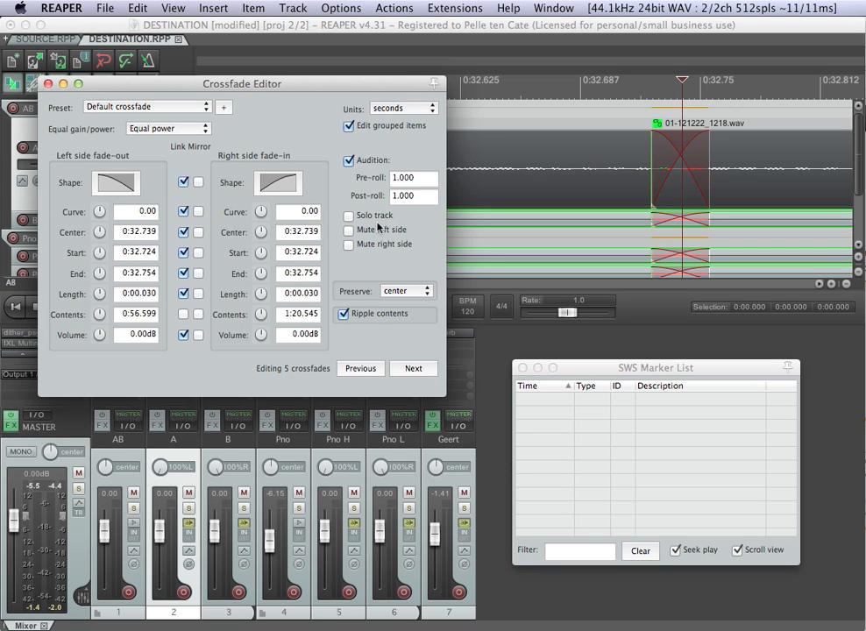
- With the Crossfade Editor moved clear of the tracks, turn on repeat and play from the crossfade at 0:32.740
left_click(364, 163)
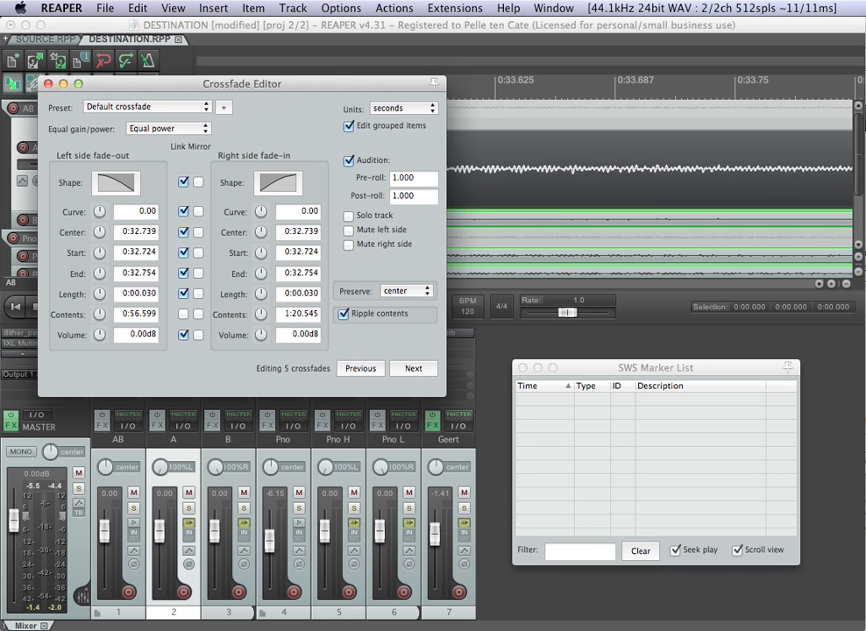
left_click_drag(167, 86, 503, 483)
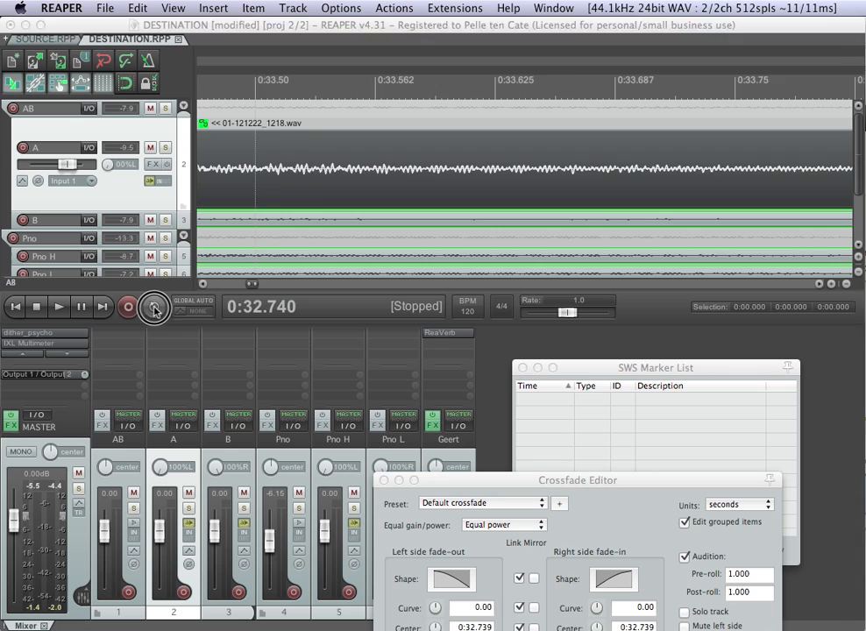
left_click(154, 306)
key("space")
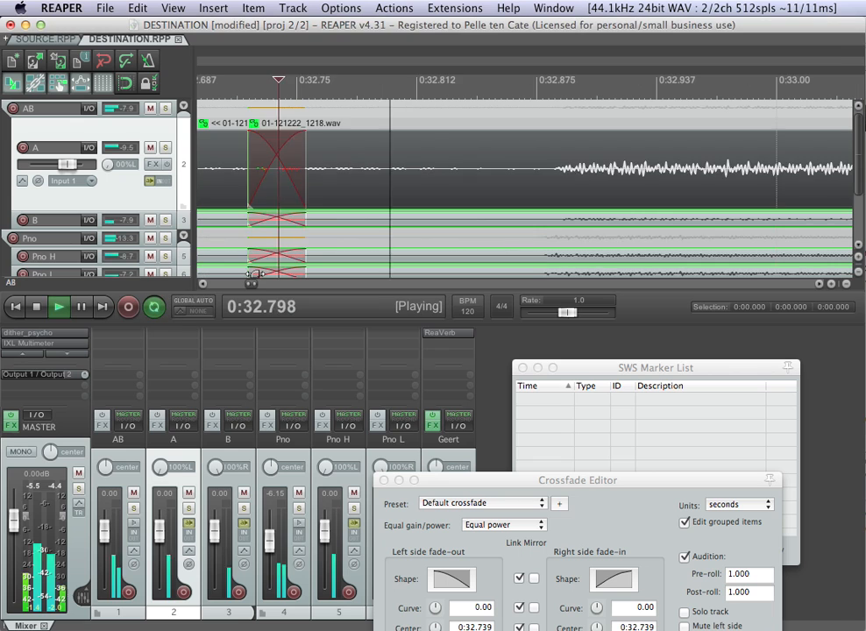
scroll(430, 206, "down", 10)
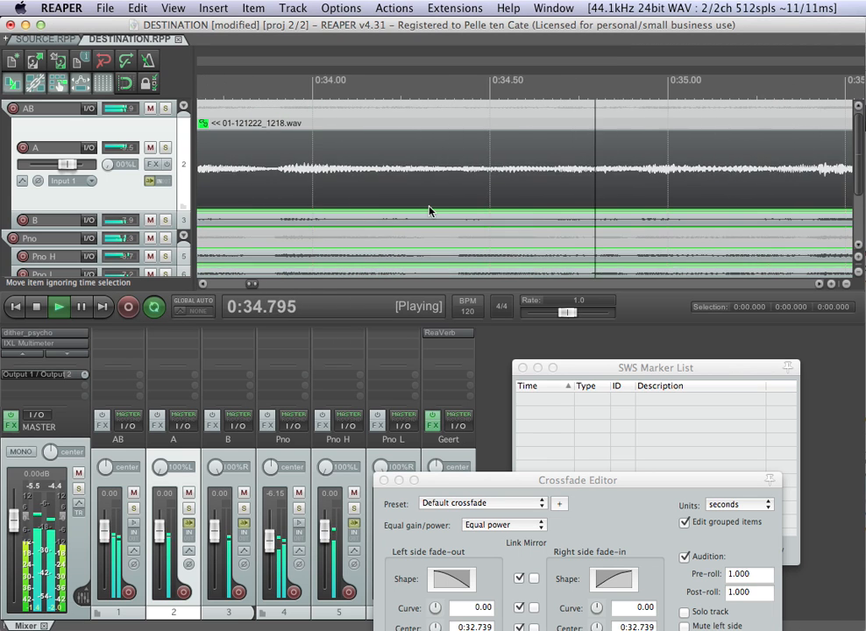
key("space")
scroll(318, 180, "left", 5)
scroll(318, 180, "down", 1)
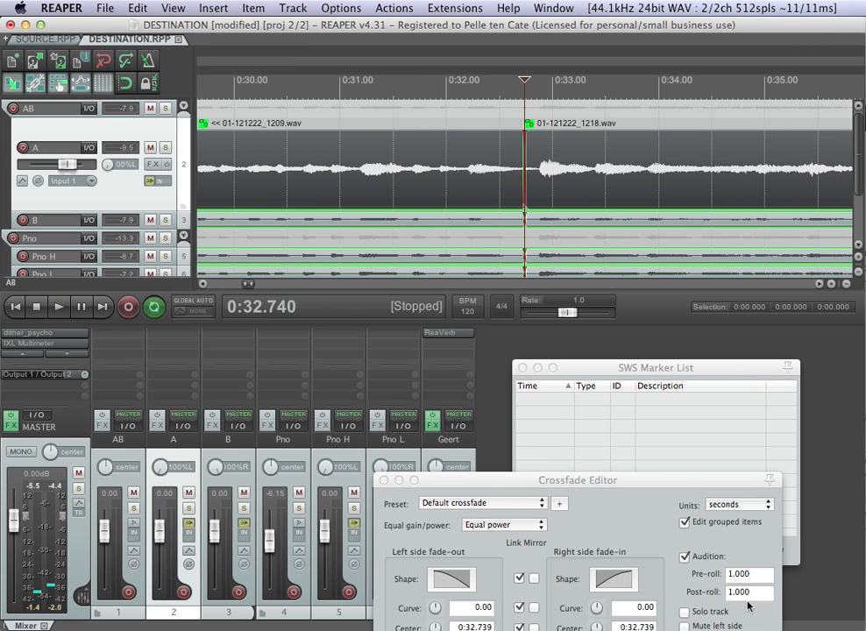
- While auditioning the crossfade, shift the right side fade-in contents to 1:20.677, stop playback and close the Crossfade Editor
mouse_move(663, 487)
left_mouse_down()
mouse_move(661, 319)
mouse_move(671, 303)
left_mouse_up()
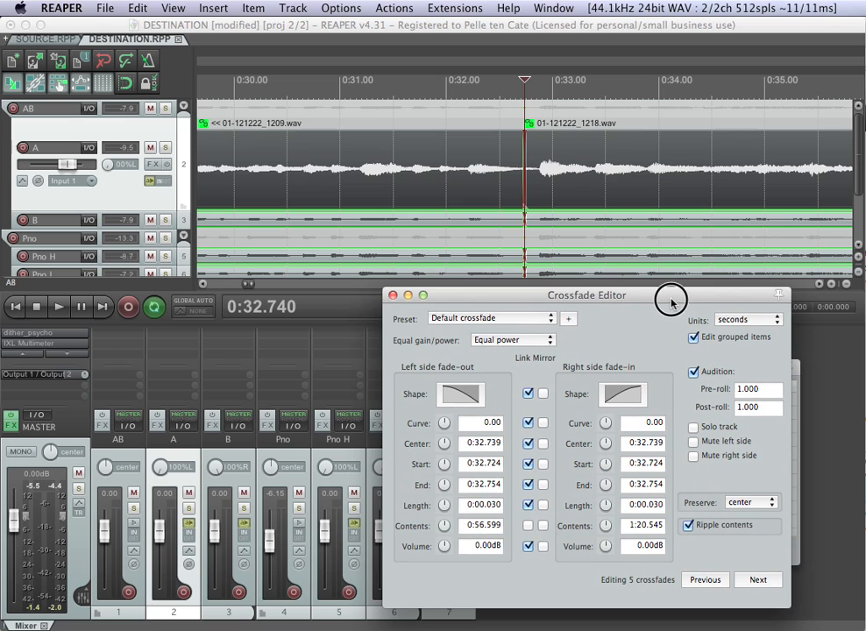
left_click(715, 375)
left_click(714, 376)
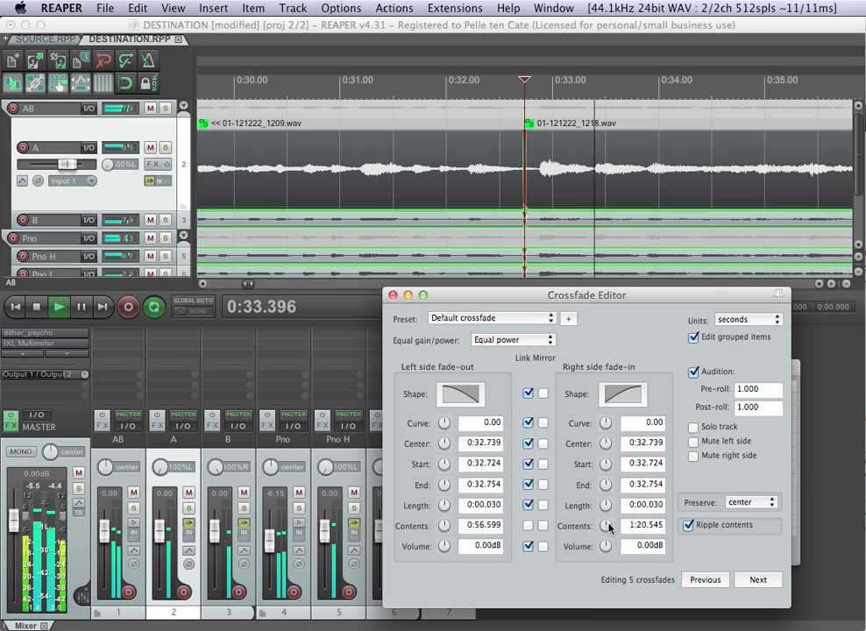
mouse_move(605, 526)
left_mouse_down()
mouse_move(604, 513)
mouse_move(605, 526)
left_mouse_up()
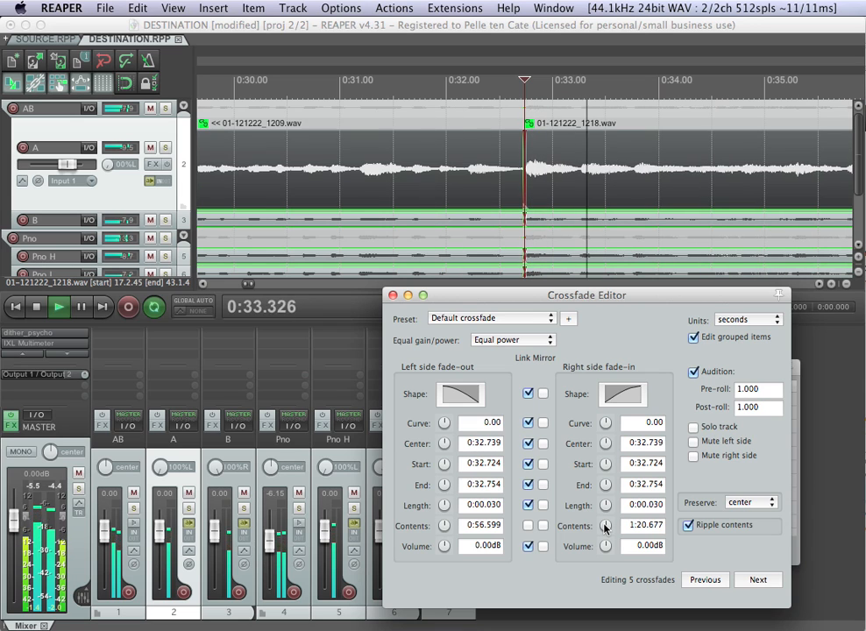
key("space")
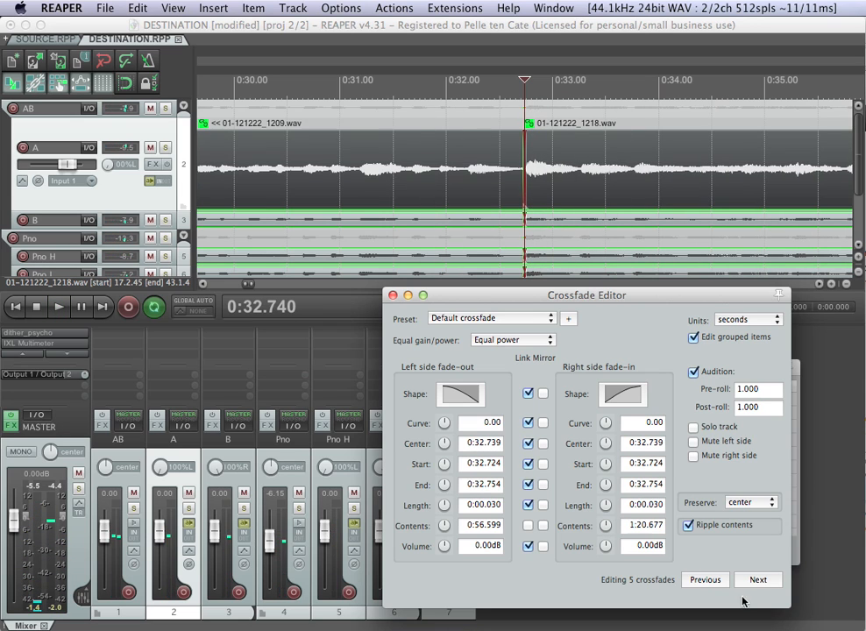
left_click(392, 295)
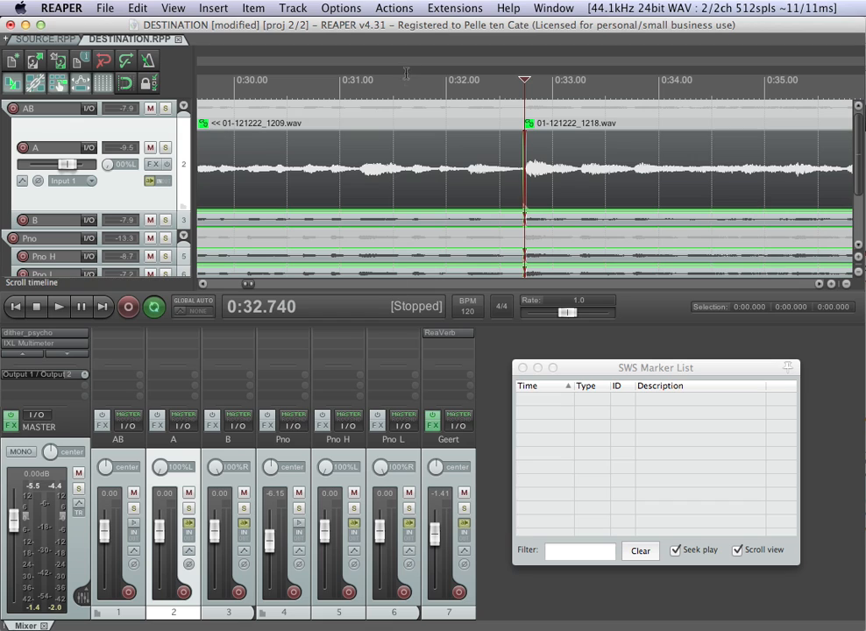
- Play from 0:31.909 through the adjusted join between 01-121222_1209.wav and the following 01-121222_1218.wav, and stop
left_click(436, 83)
key("space")
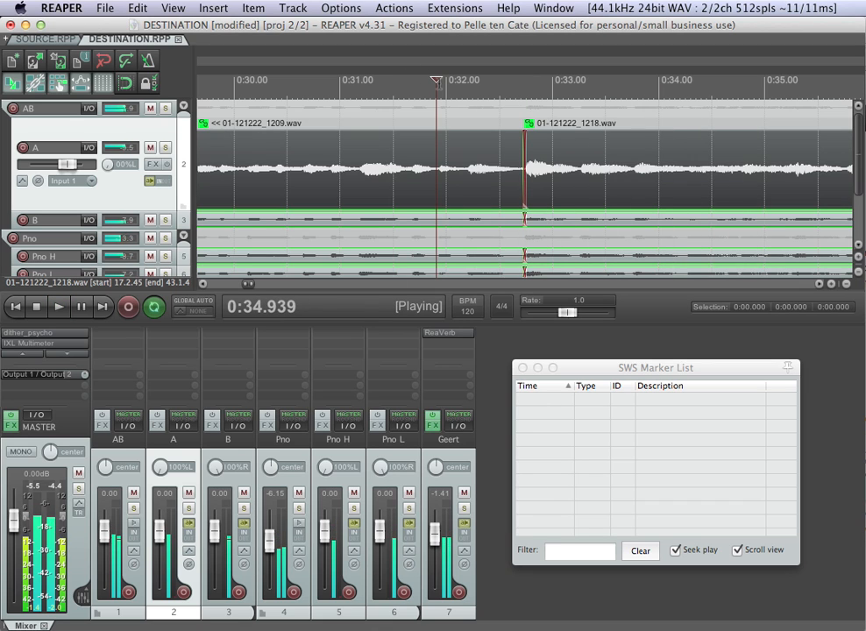
key("space")
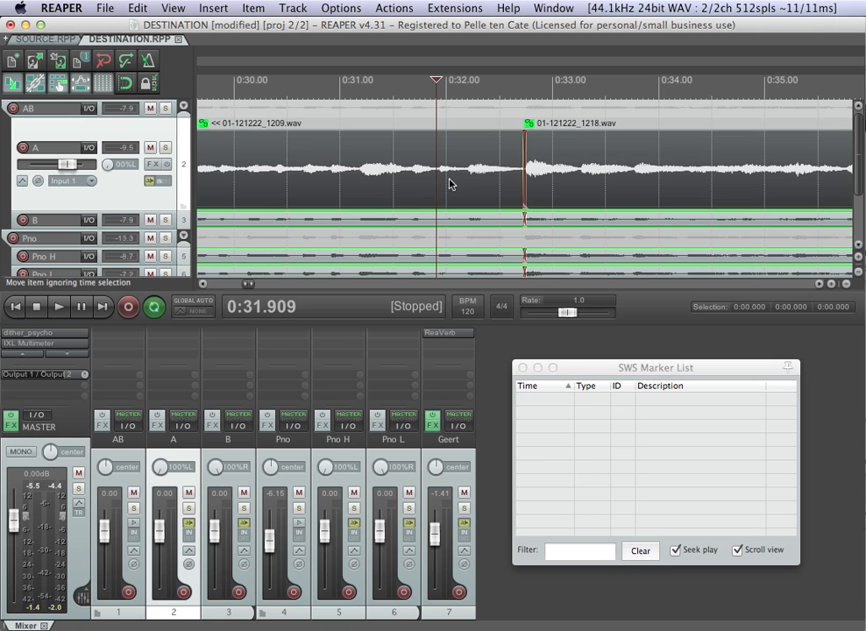
- Review the sequence of edited items around 01-121222_1209.wav, and switch briefly to the SOURCE project and back to DESTINATION
scroll(449, 185, "down", 6)
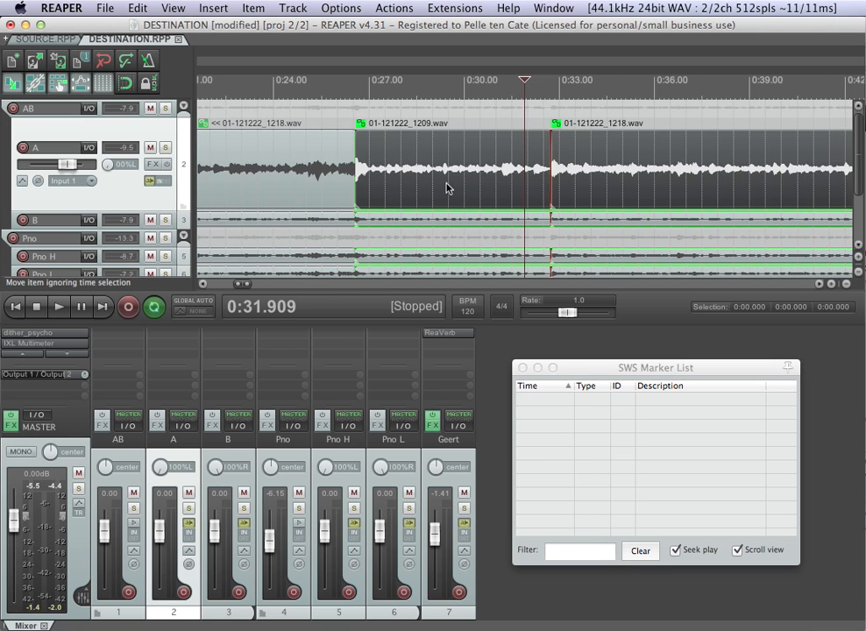
scroll(447, 187, "down", 2)
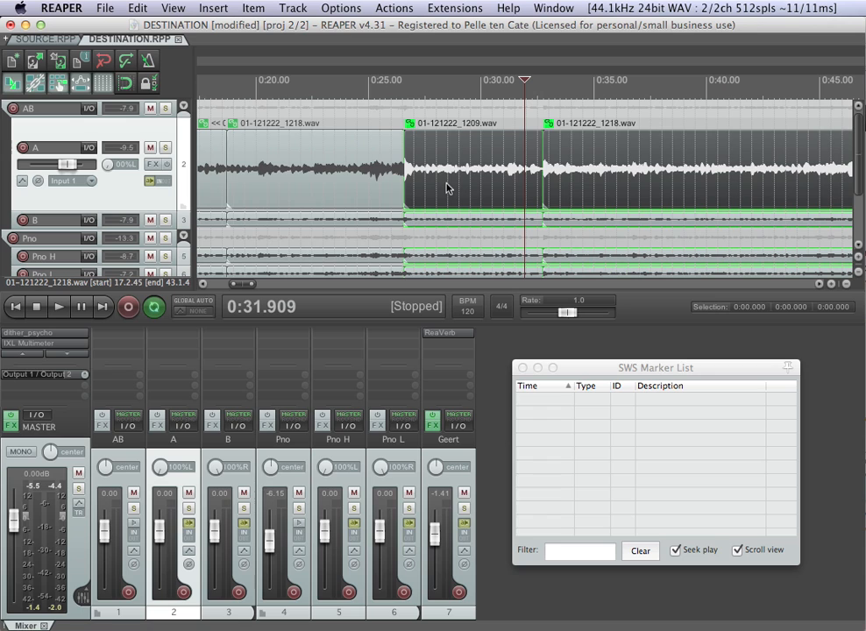
scroll(447, 187, "down", 1)
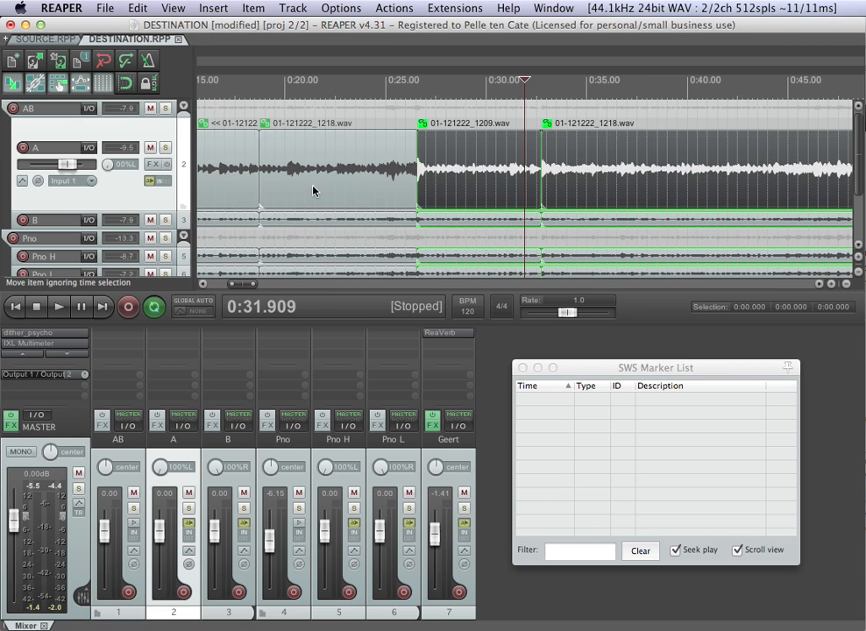
scroll(407, 162, "down", 1)
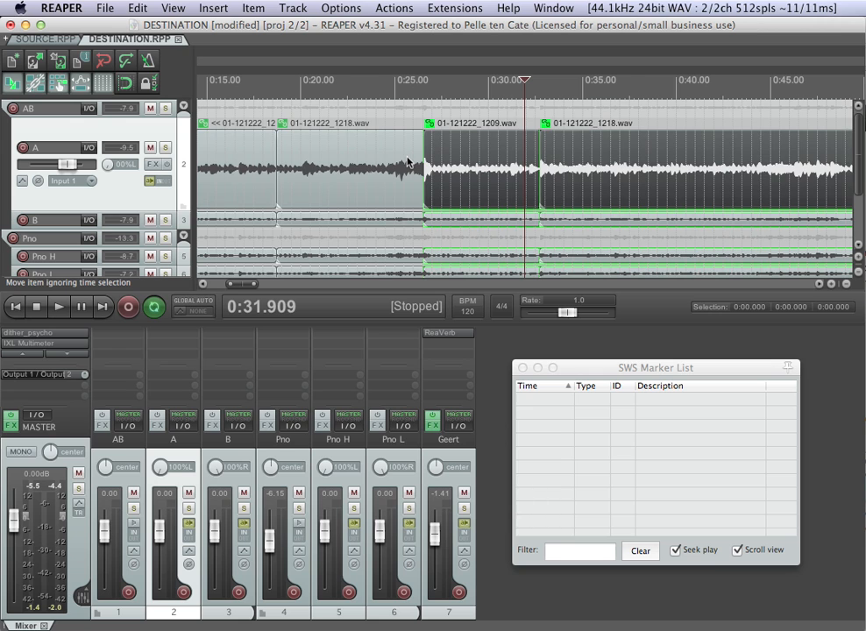
scroll(408, 162, "down", 1)
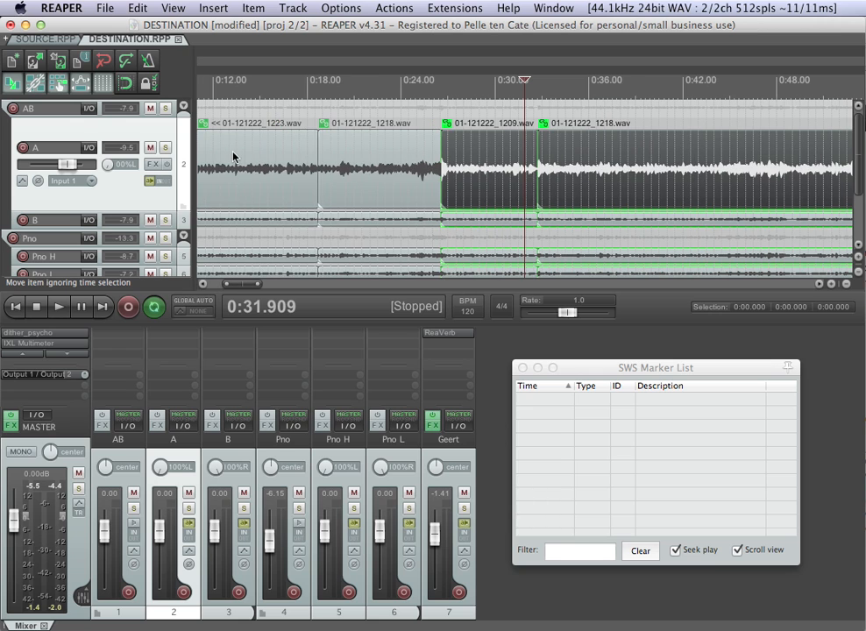
left_click(33, 39)
left_click(134, 40)
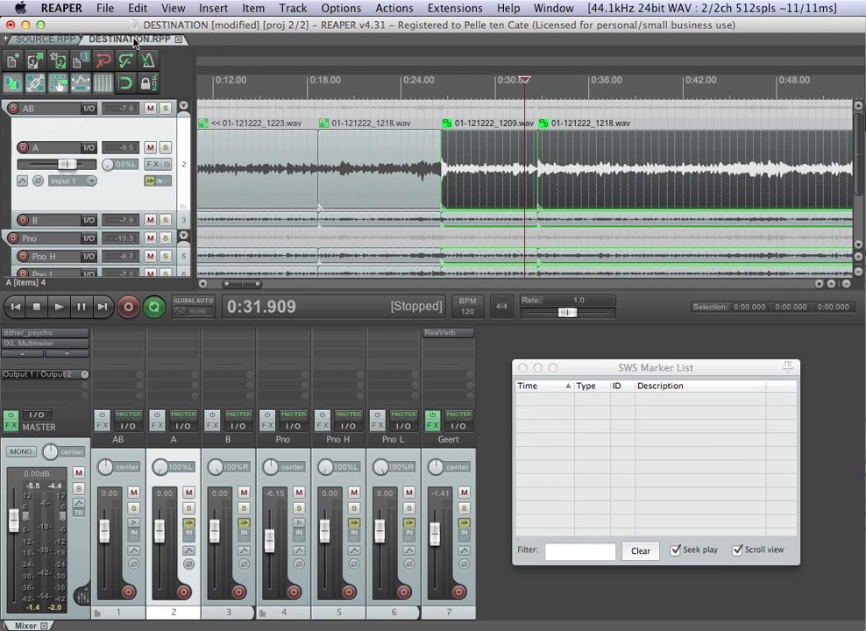